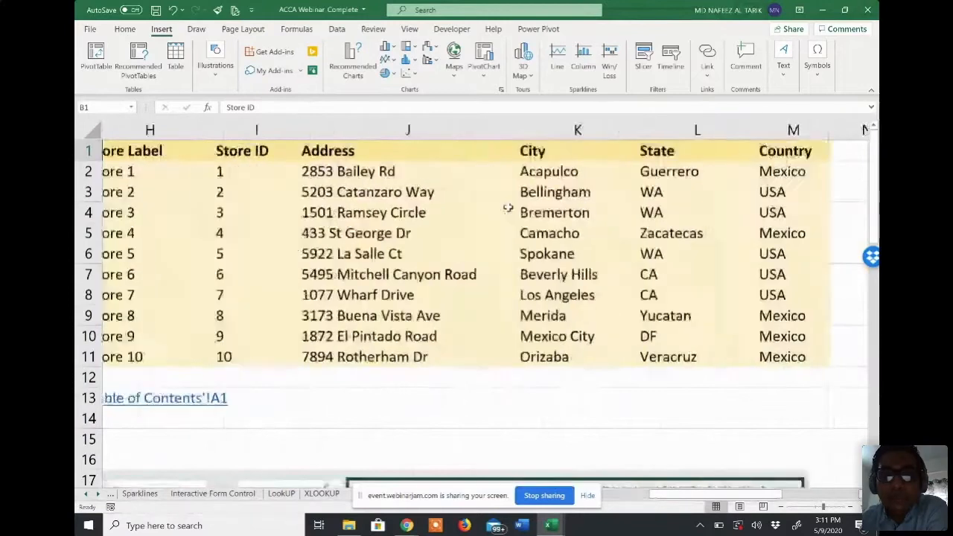
- Examine the store lookup table in H1:M11, from Store Label through Address, City, State and Country
click(547, 173)
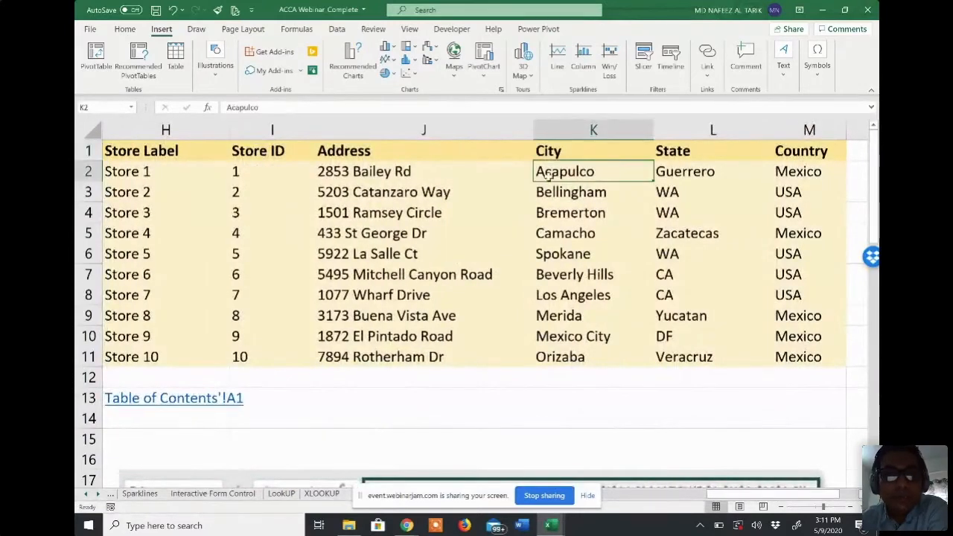
click(372, 171)
key(Right)
key(Right)
key(Right)
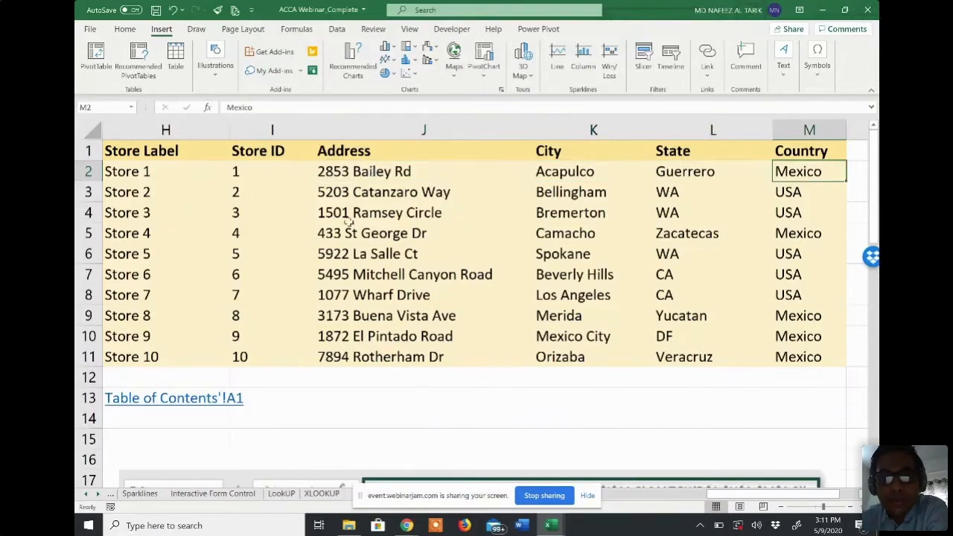
scroll(346, 221, left, 5)
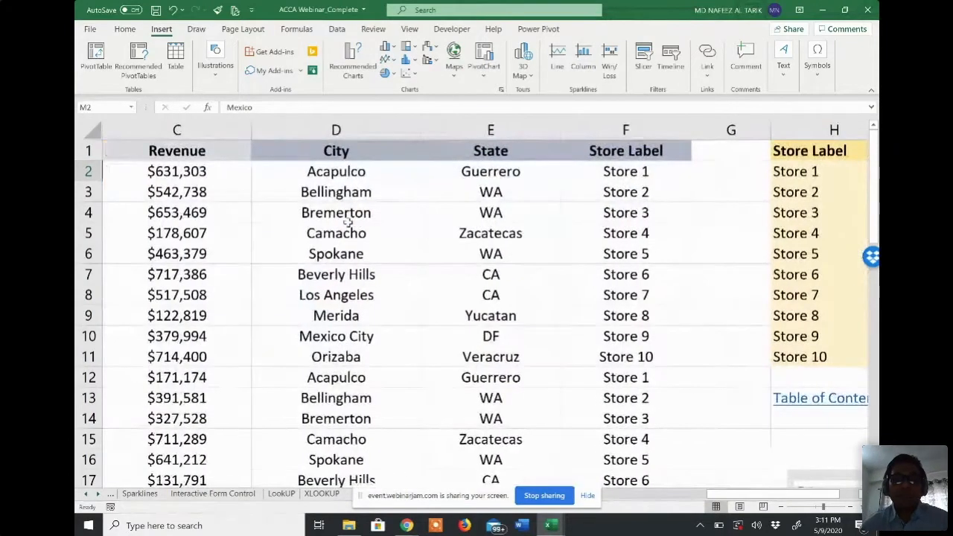
scroll(347, 221, right, 5)
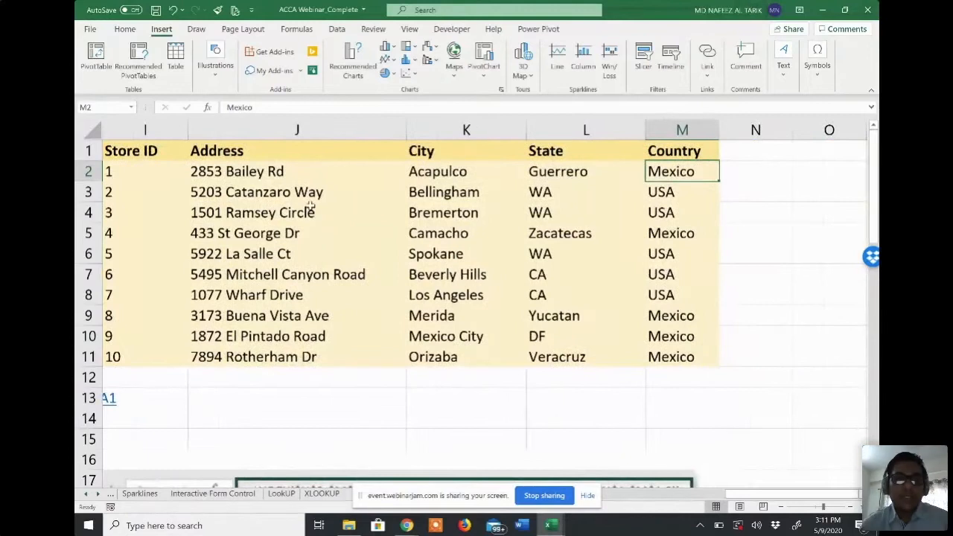
scroll(293, 201, left, 5)
drag(134, 153, 785, 354)
scroll(784, 354, left, 5)
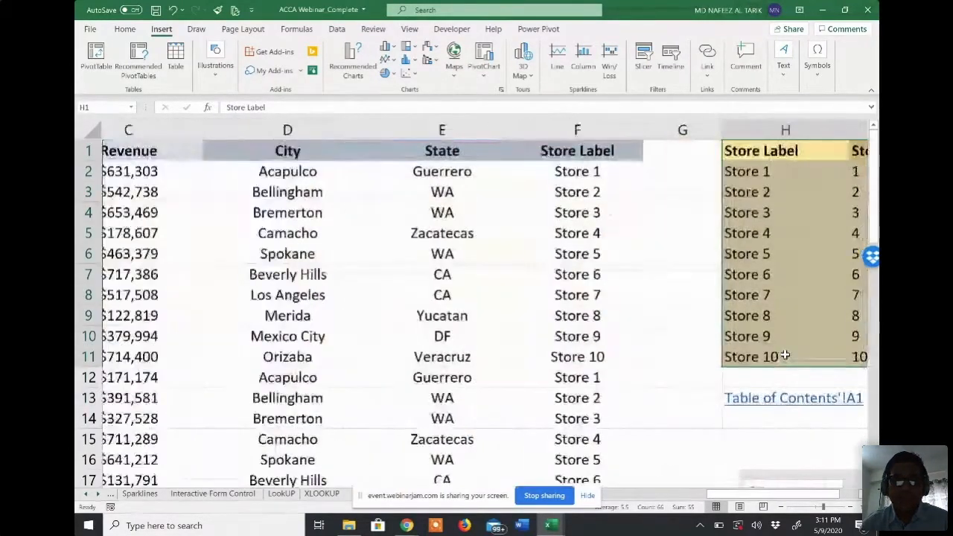
- Trace the Store ID in B2 and the City in D2 to the matching store record in the lookup table
click(437, 171)
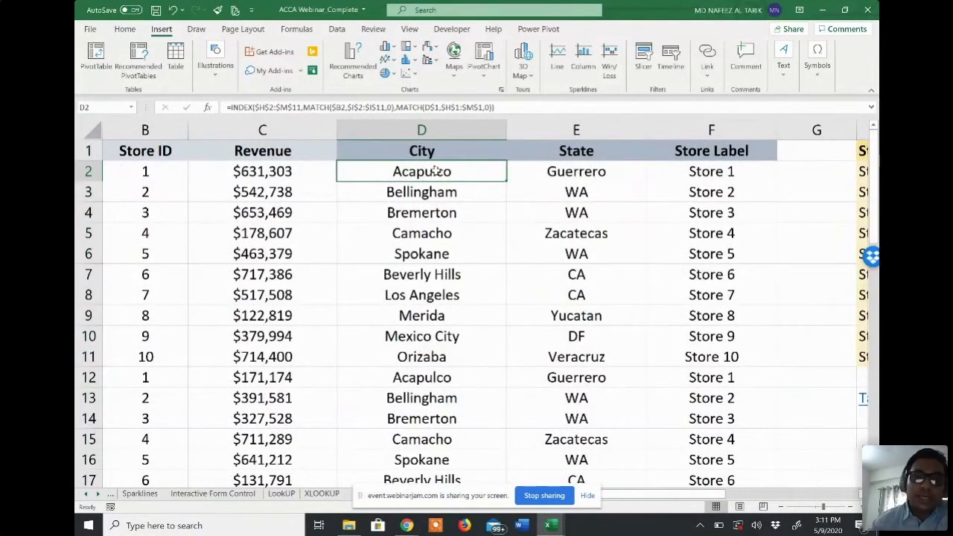
scroll(438, 170, left, 3)
click(259, 172)
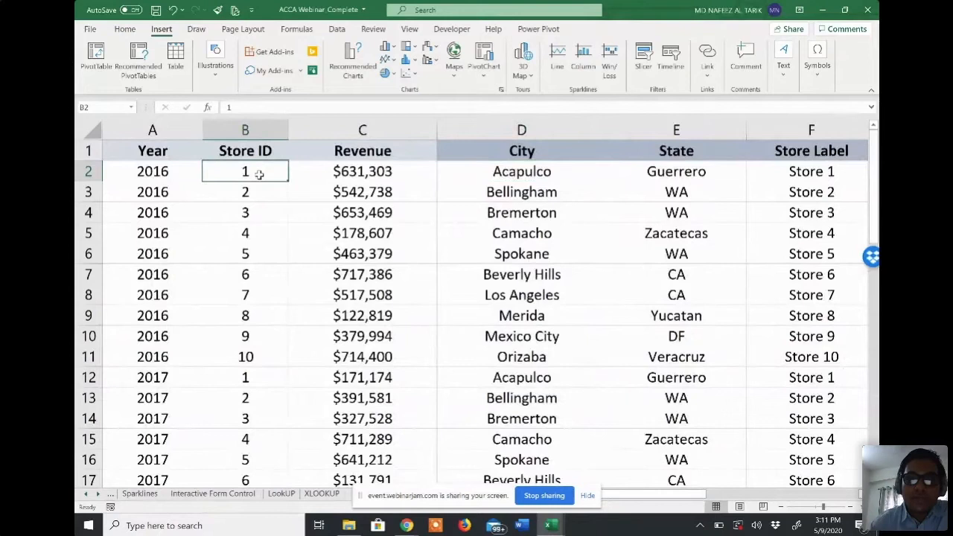
click(524, 172)
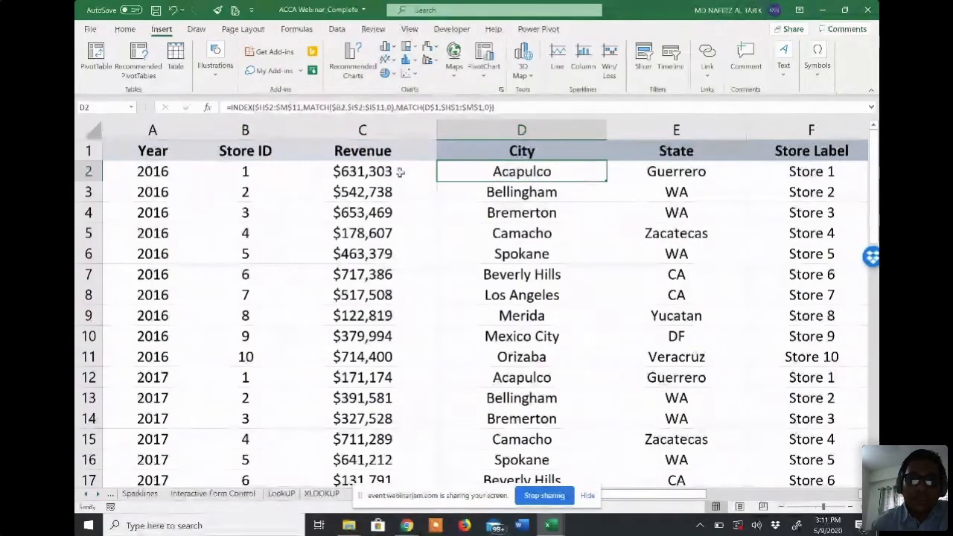
click(374, 173)
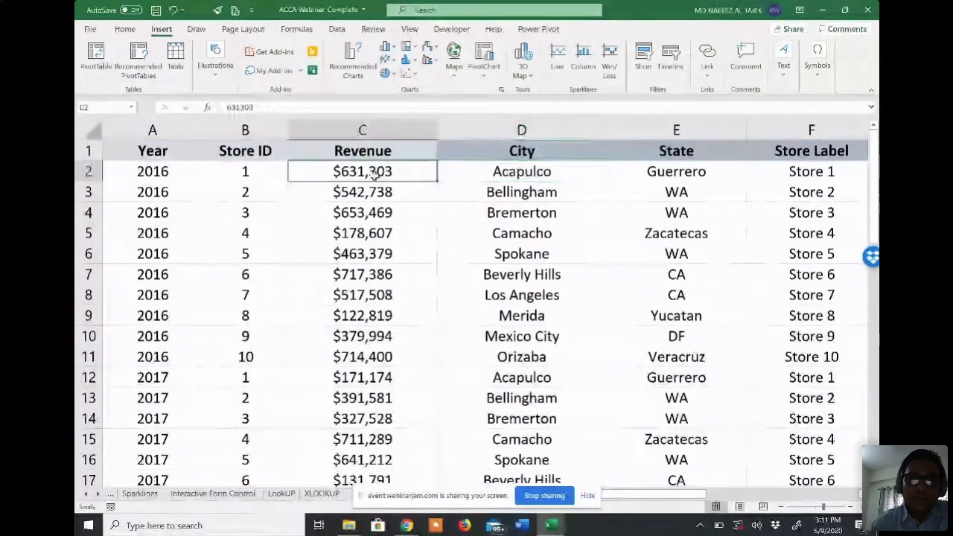
click(253, 172)
scroll(253, 172, right, 2)
scroll(253, 172, right, 3)
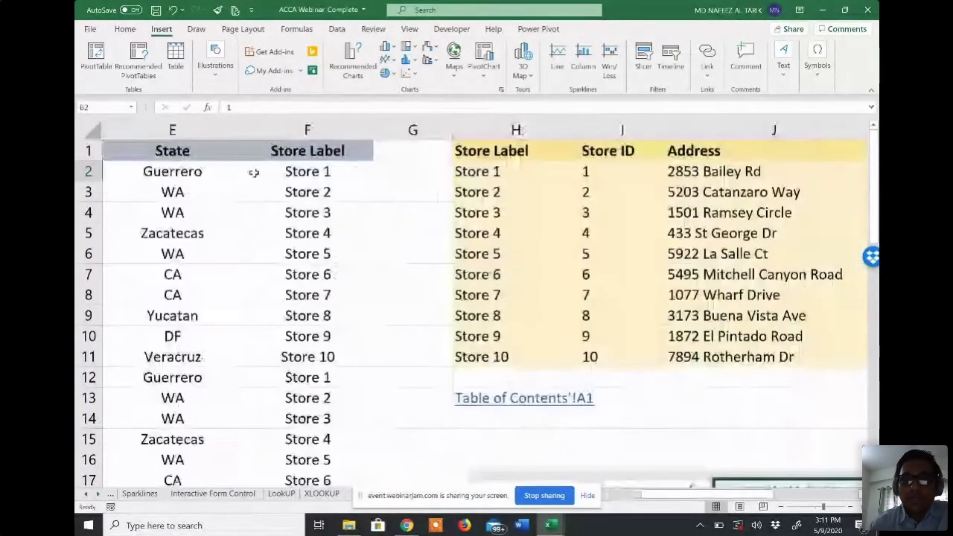
click(484, 171)
scroll(691, 159, right, 1)
scroll(691, 159, right, 2)
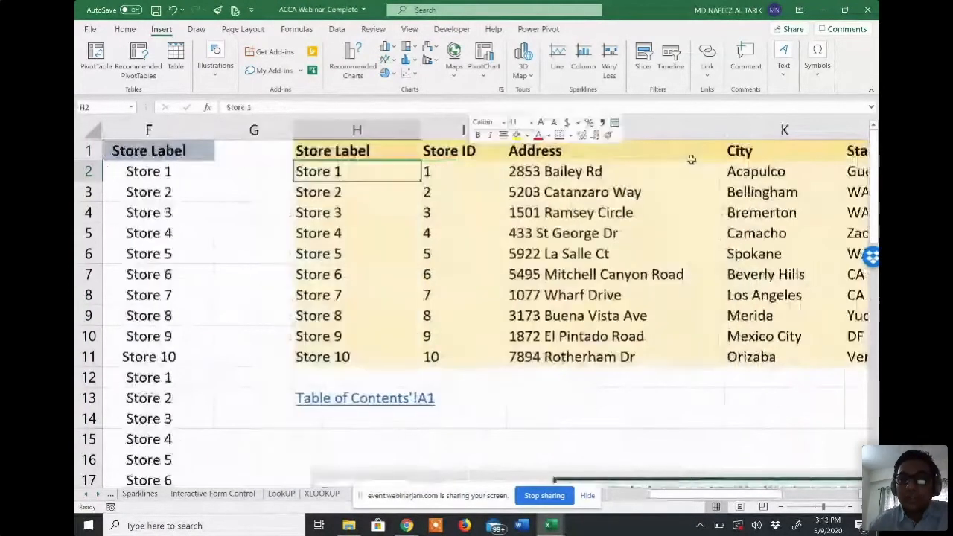
click(751, 171)
scroll(482, 196, left, 5)
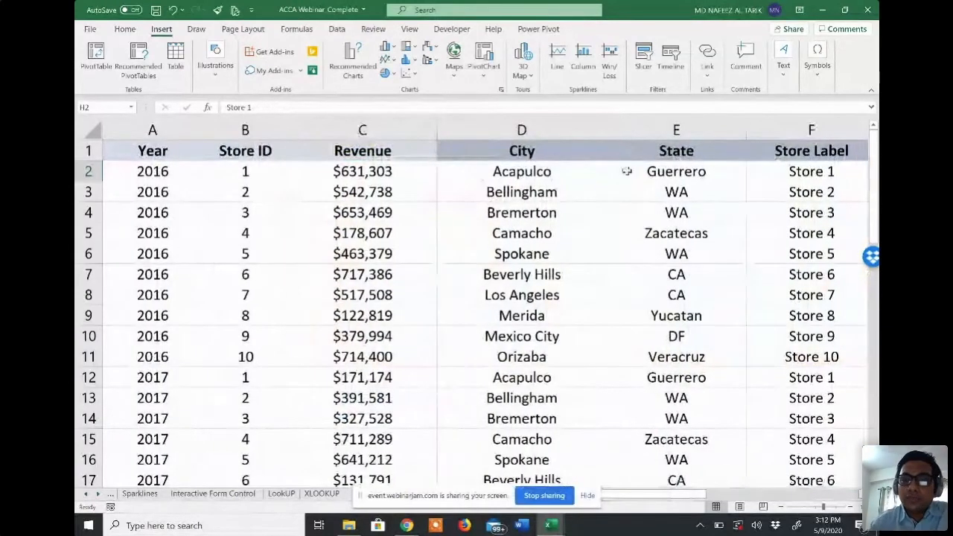
- Review the Store Label cell F2 and the INDEX-MATCH formulas behind State in E2 and City in D2
click(631, 171)
scroll(565, 172, right, 2)
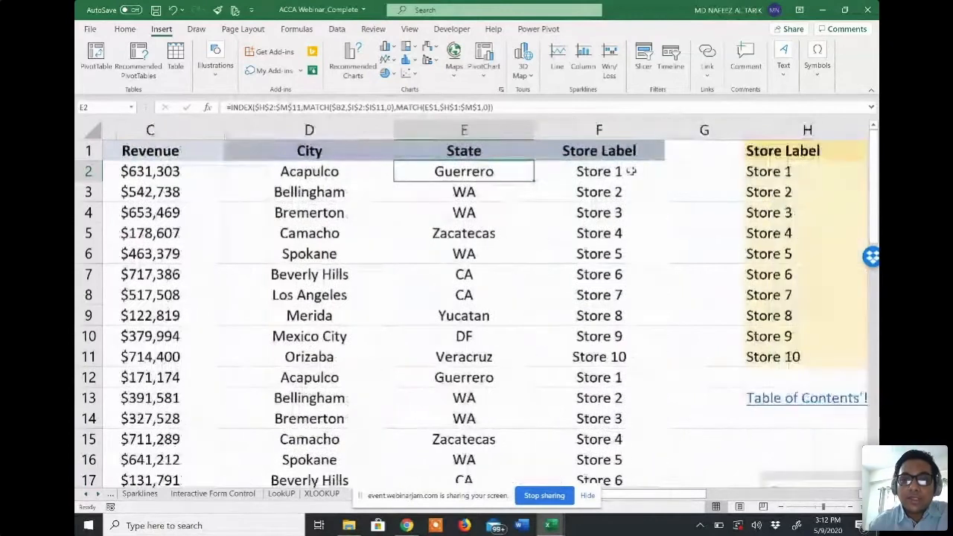
click(596, 172)
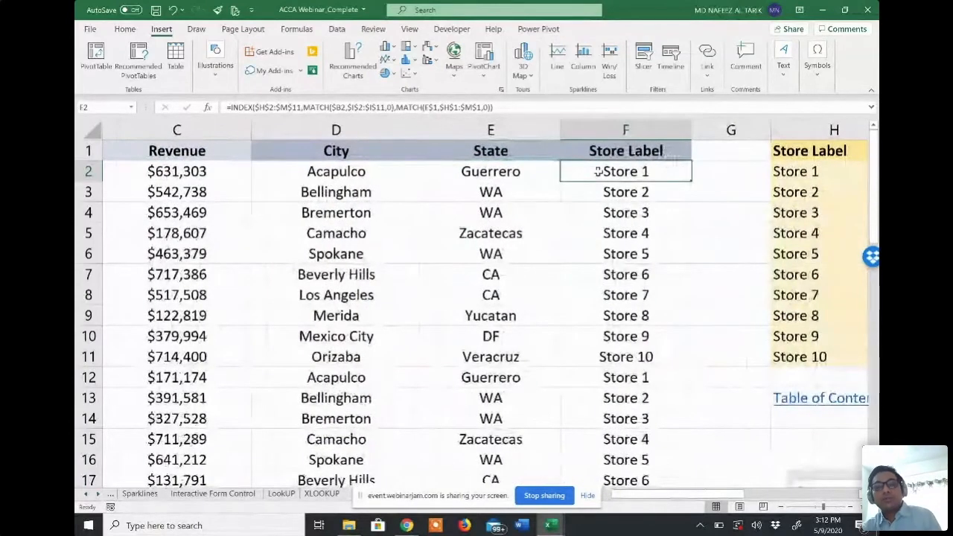
scroll(598, 171, left, 2)
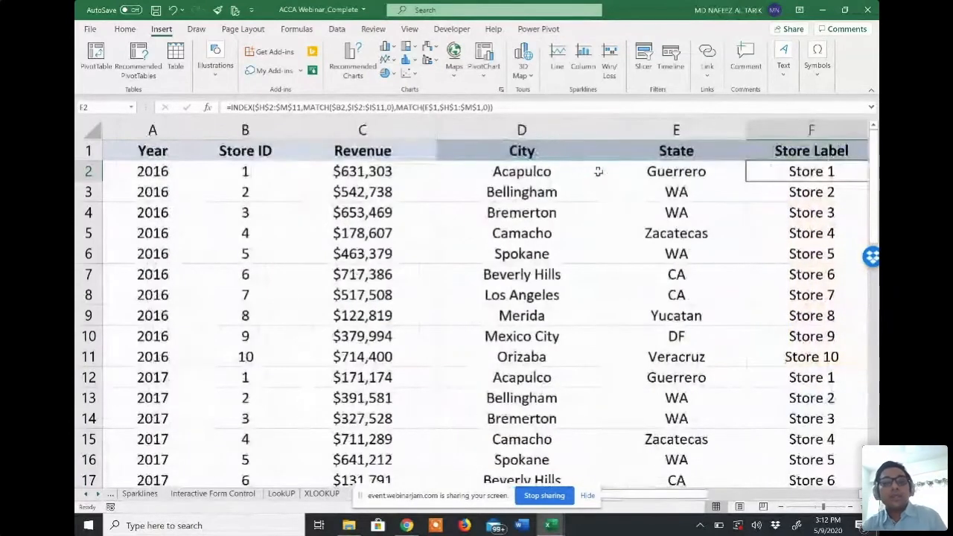
click(521, 171)
double_click(521, 170)
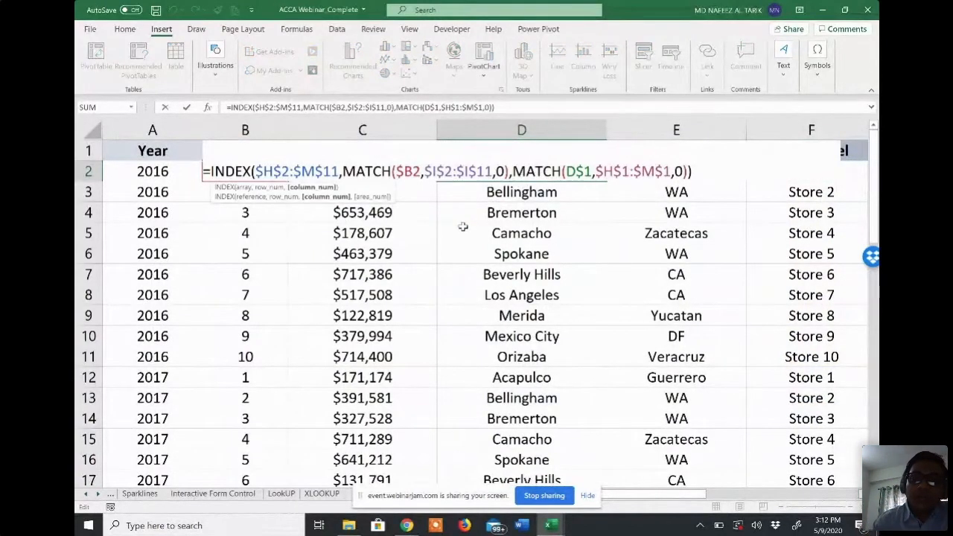
key(Return)
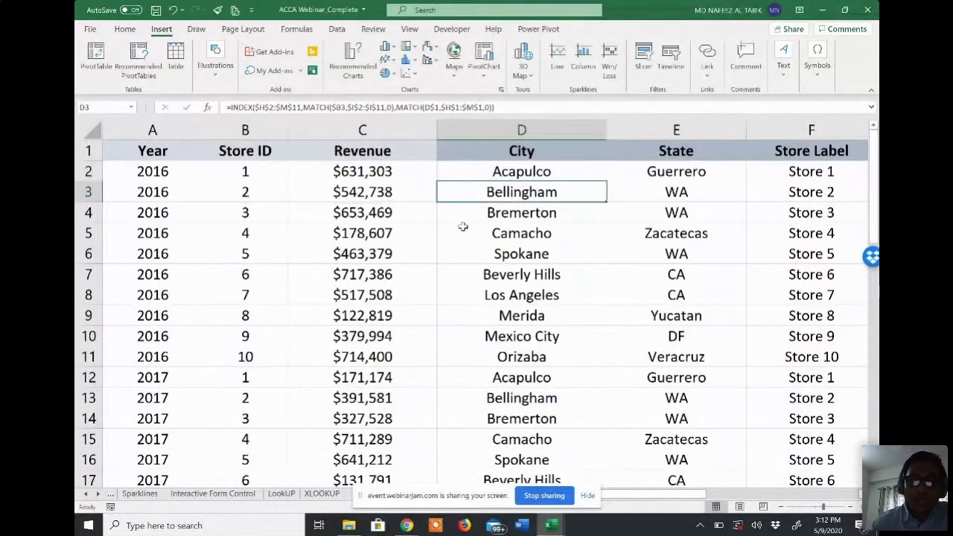
- Check the Store ID in B2 and highlight the data block from the Store ID header across to Store Label
click(255, 165)
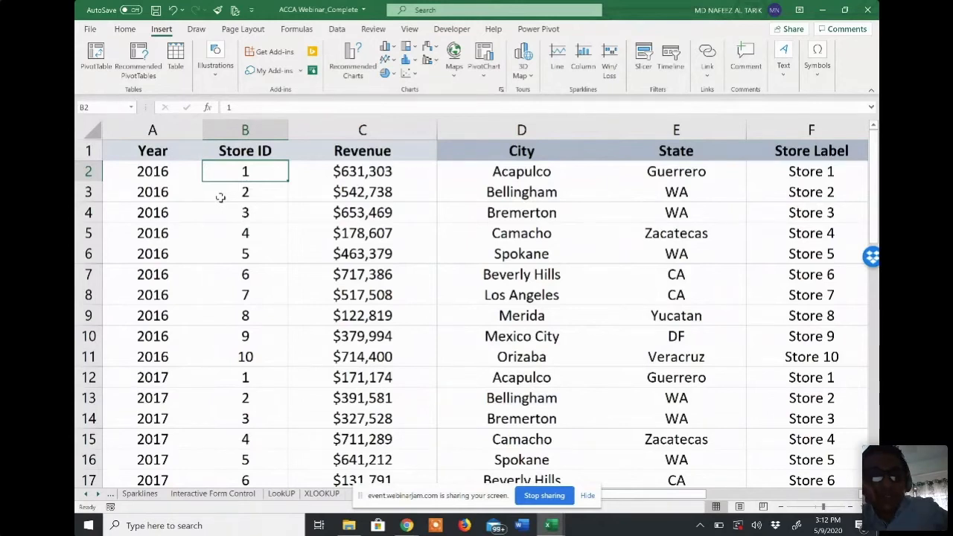
click(230, 152)
key(ctrl+shift+Right)
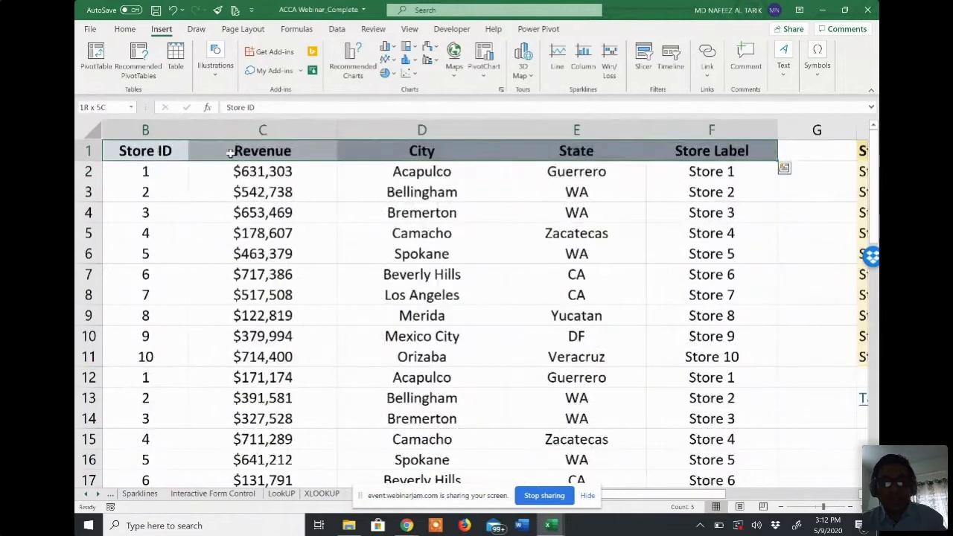
key(ctrl+shift+Down)
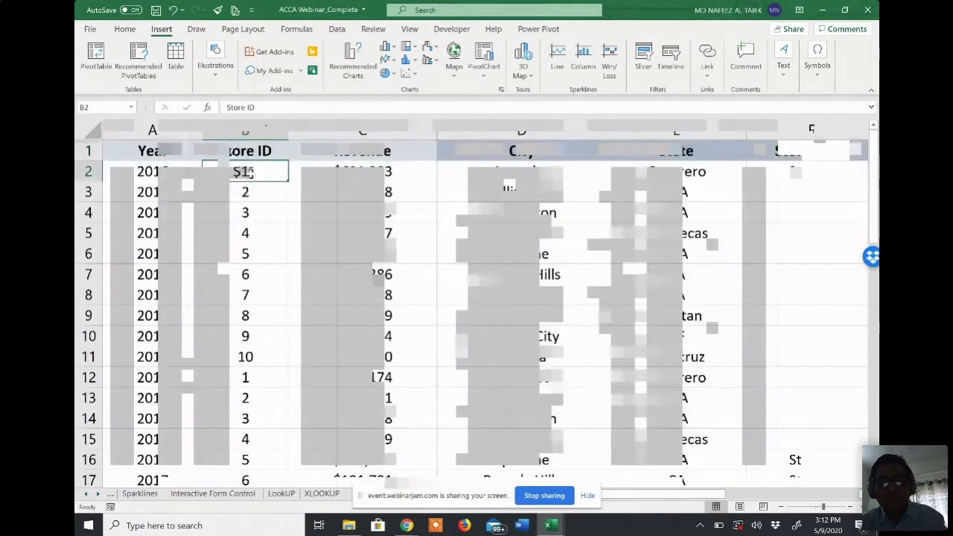
key(ctrl+Up)
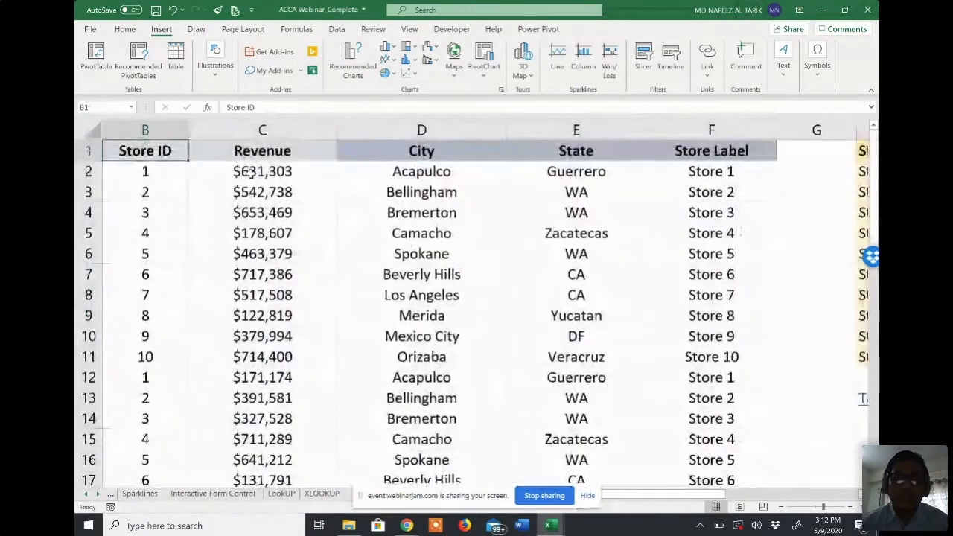
- Switch to the Practice_ACCA Webinar workbook and go to its Index-Match sheet through the Table of Contents
key(alt+Tab)
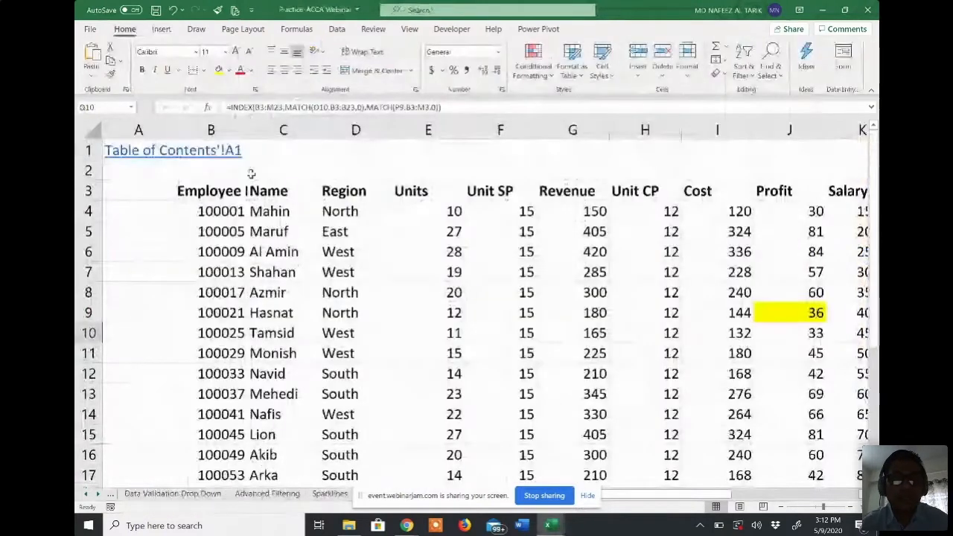
click(119, 152)
click(119, 153)
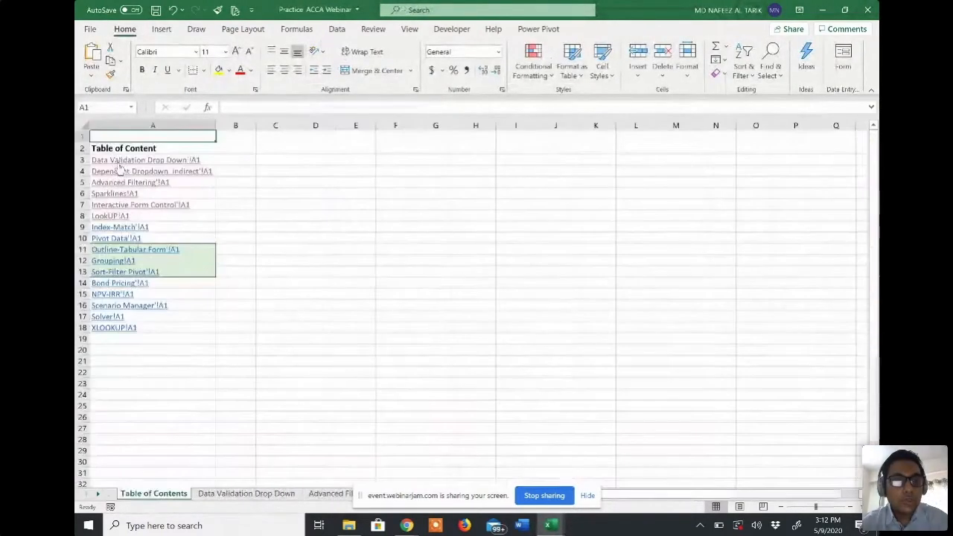
click(122, 230)
- Begin an INDEX formula in the first City cell, D2
click(547, 172)
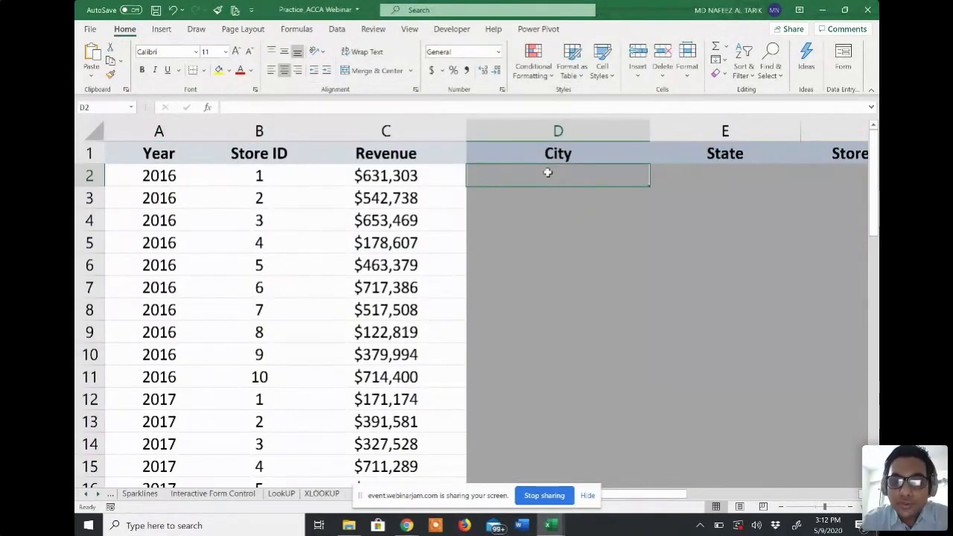
text(=)
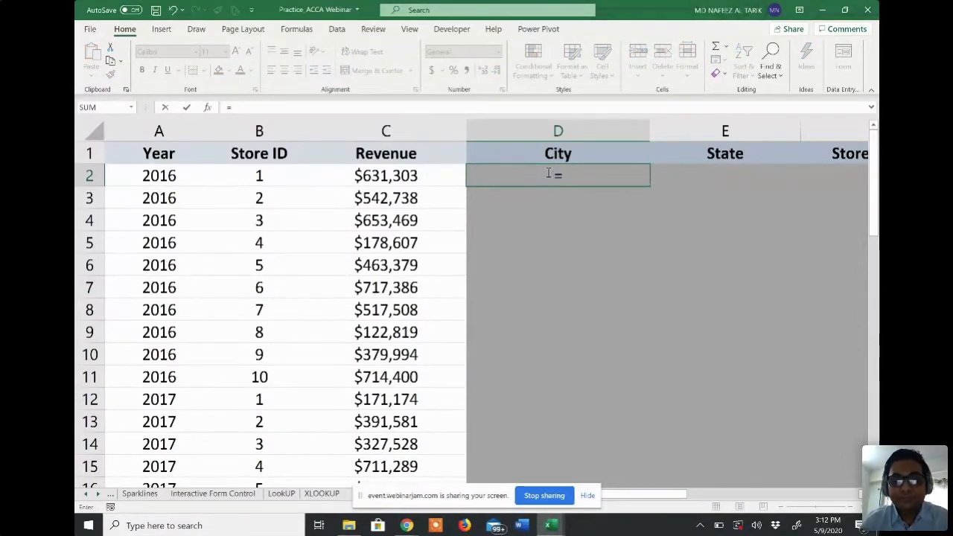
text(in)
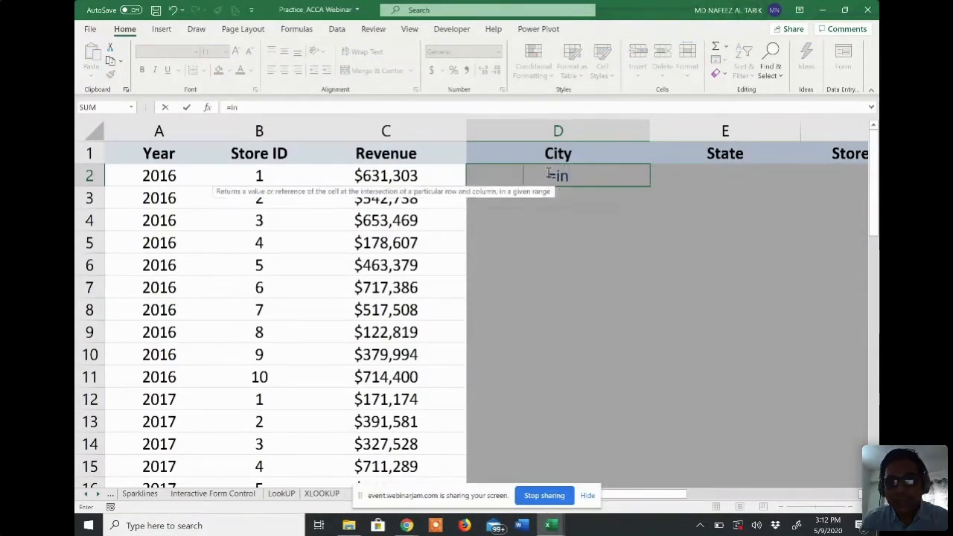
key(Tab)
- Set the INDEX array to the whole store lookup table as the absolute range $H$1:$M$11, ready for the row argument
key(Right)
key(Right)
key(Right)
key(Right)
key(Right)
key(Right)
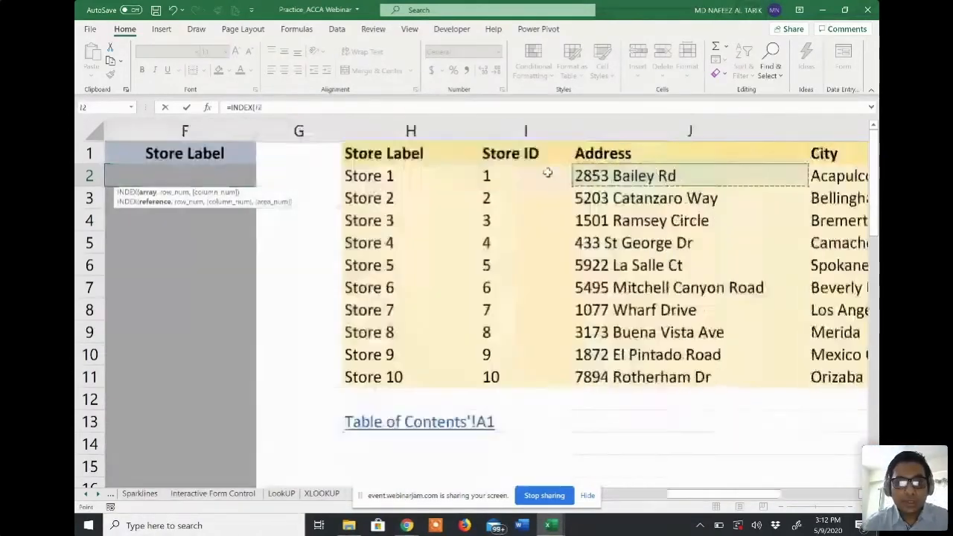
click(382, 148)
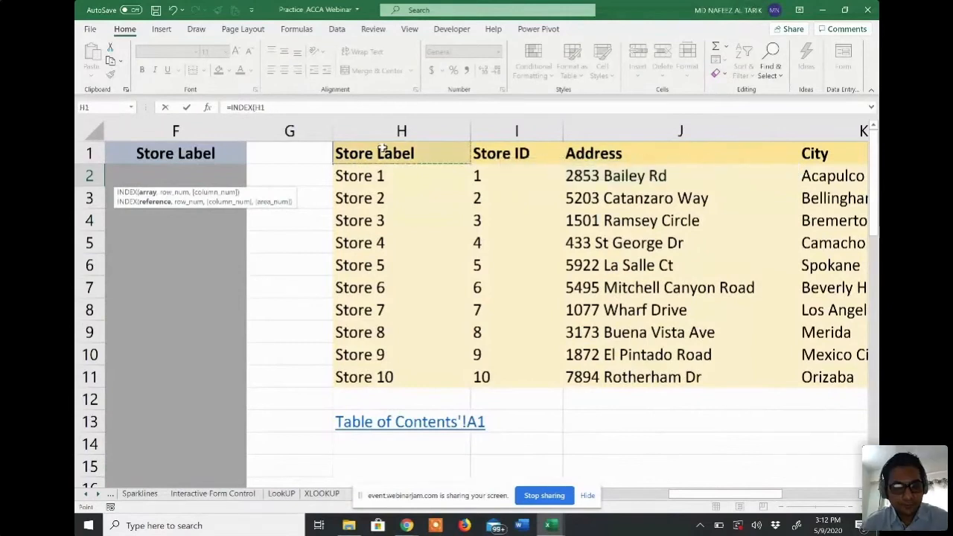
key(ctrl+shift+Right)
key(ctrl+shift+Down)
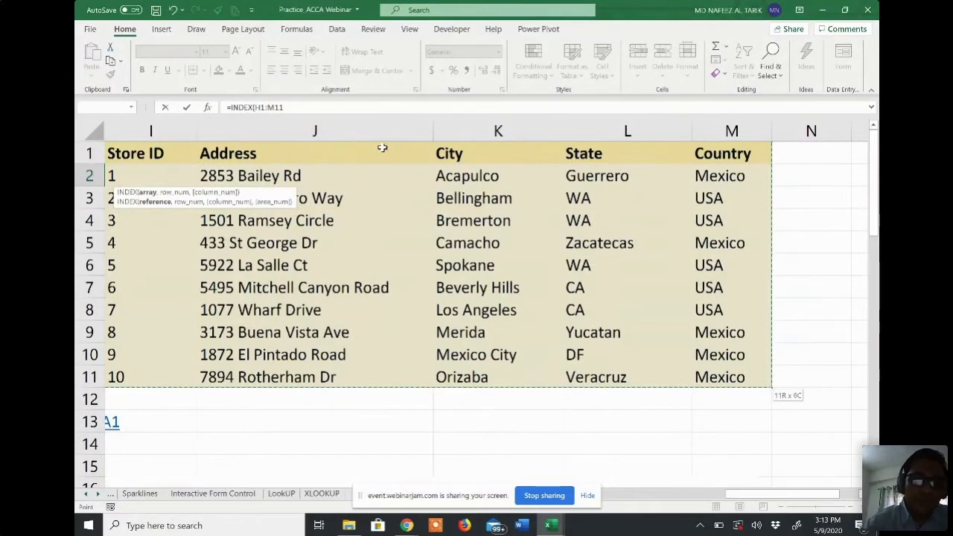
key(F4)
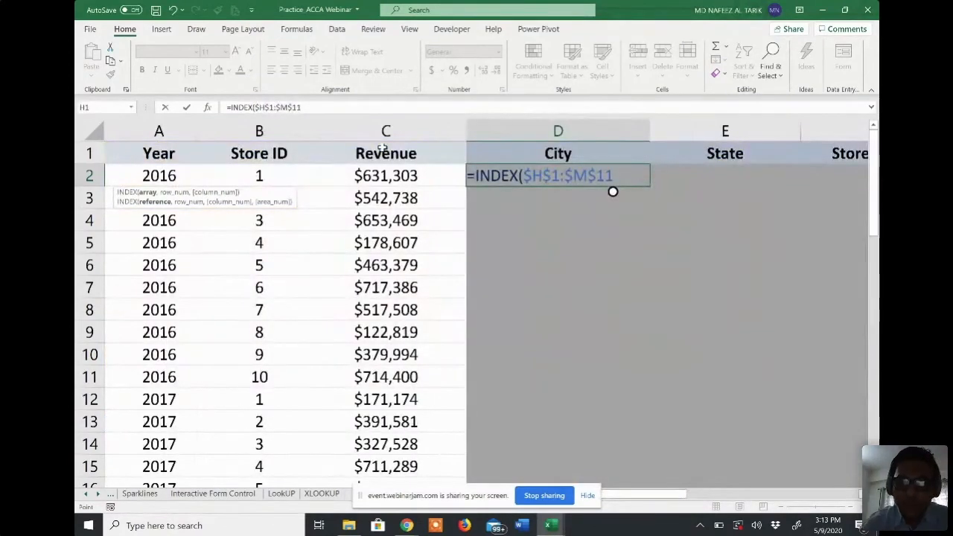
text(,)
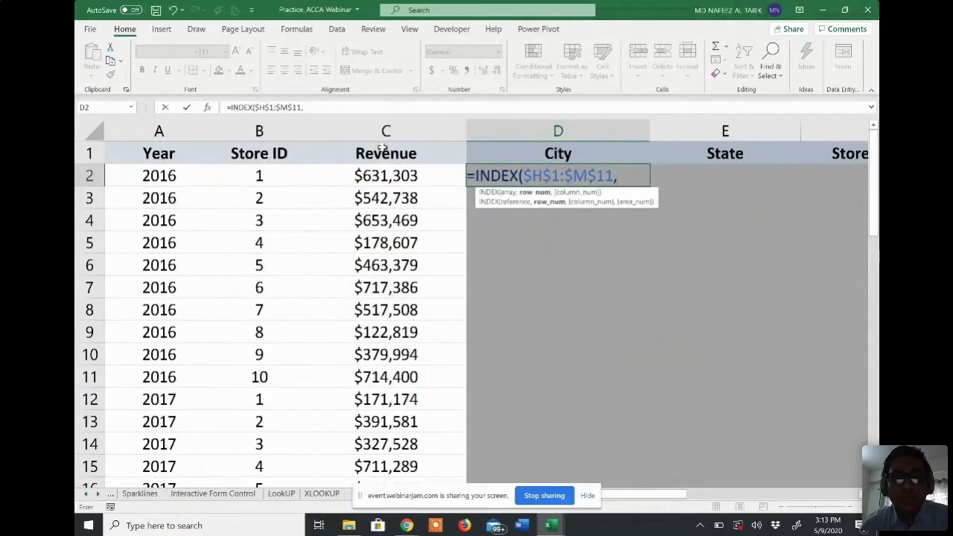
scroll(383, 148, right, 4)
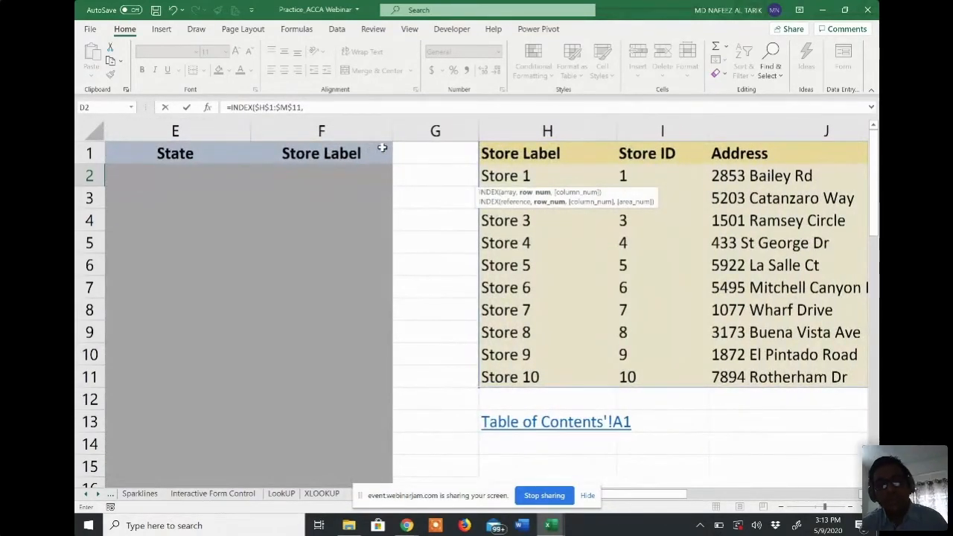
scroll(382, 148, left, 4)
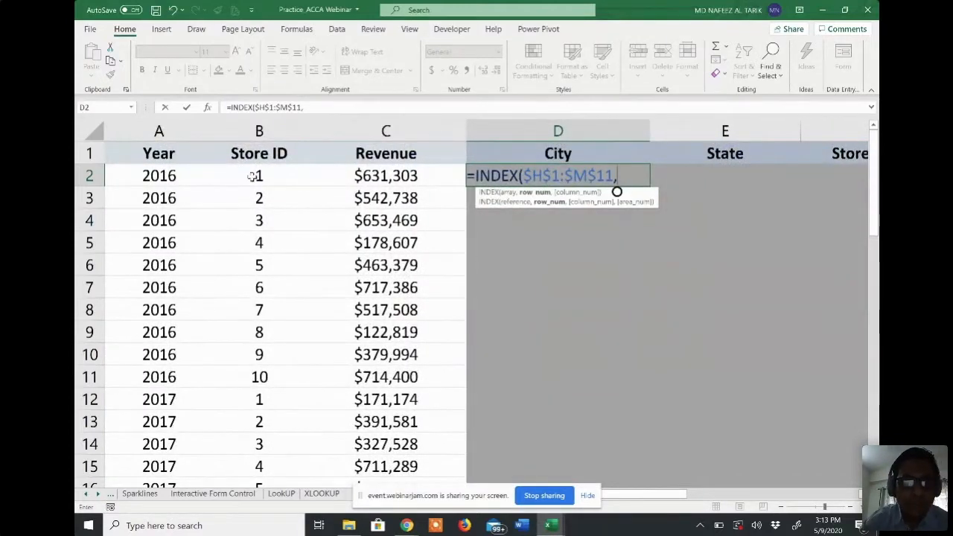
click(256, 176)
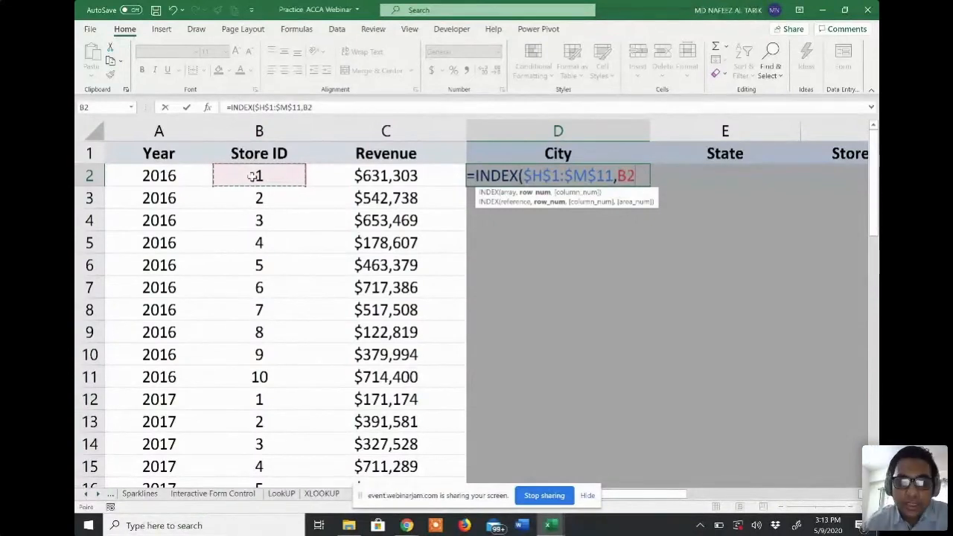
text(,)
key(BackSpace)
key(BackSpace)
key(BackSpace)
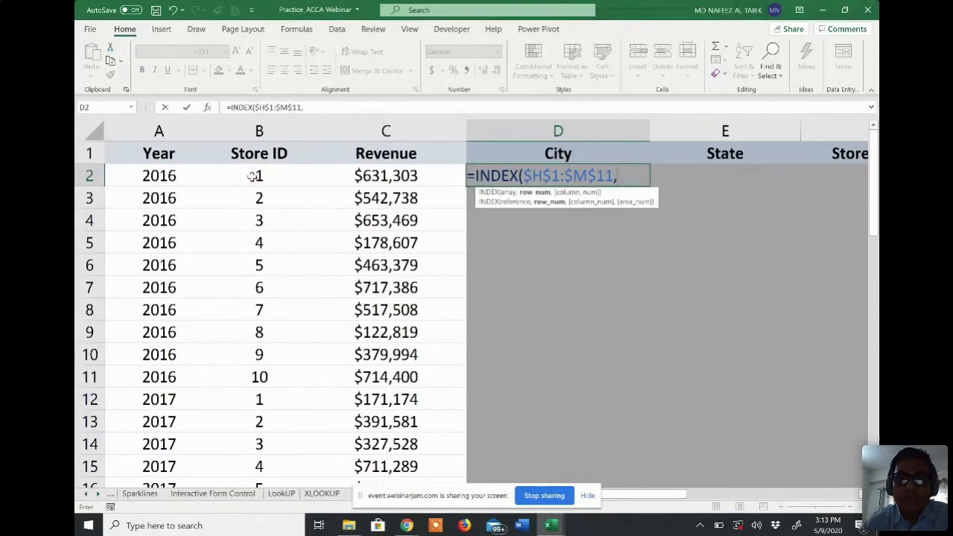
- Start a MATCH function as the INDEX row argument, with the Store ID in B2 as its lookup value
text(mat)
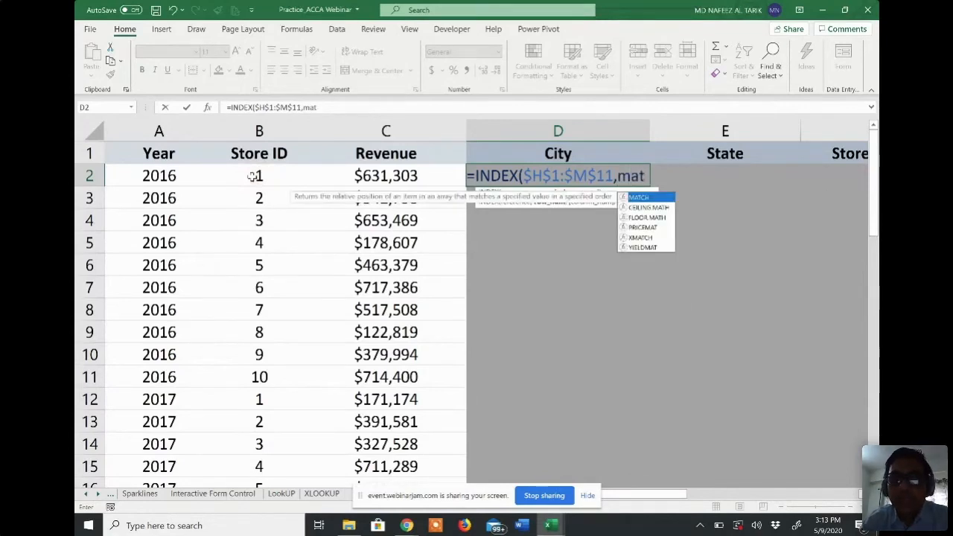
key(Tab)
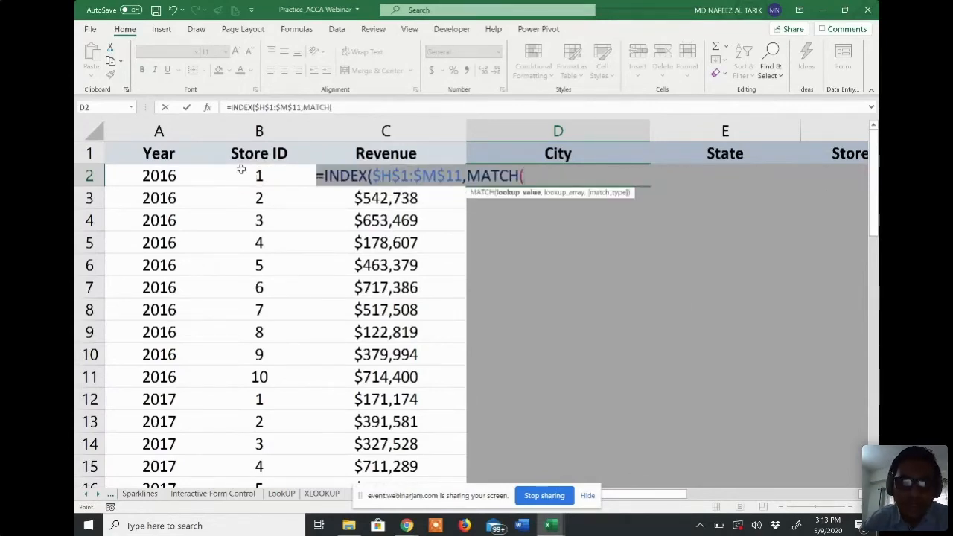
click(241, 169)
text(,)
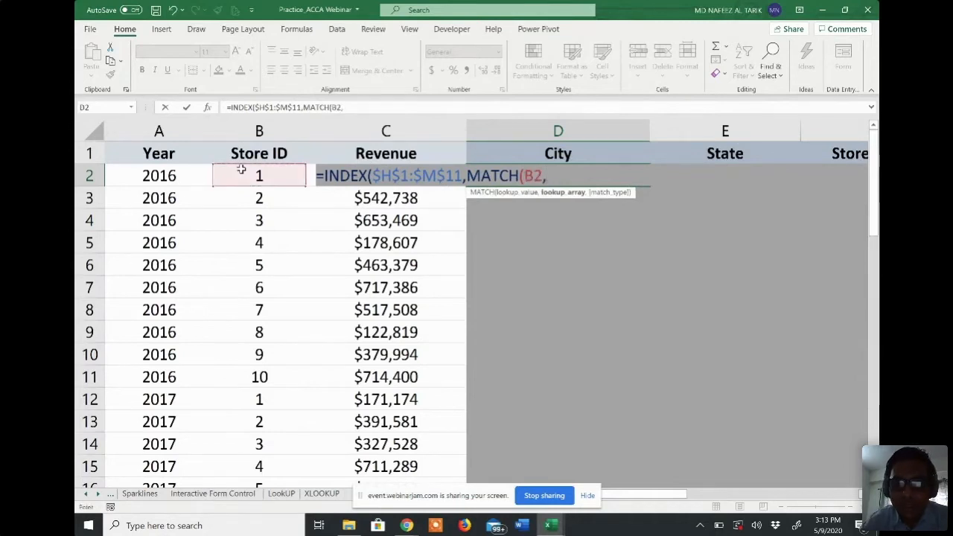
- Set the MATCH lookup array to the lookup table's Store ID column as the absolute range $I$1:$I$11
scroll(241, 170, right, 4)
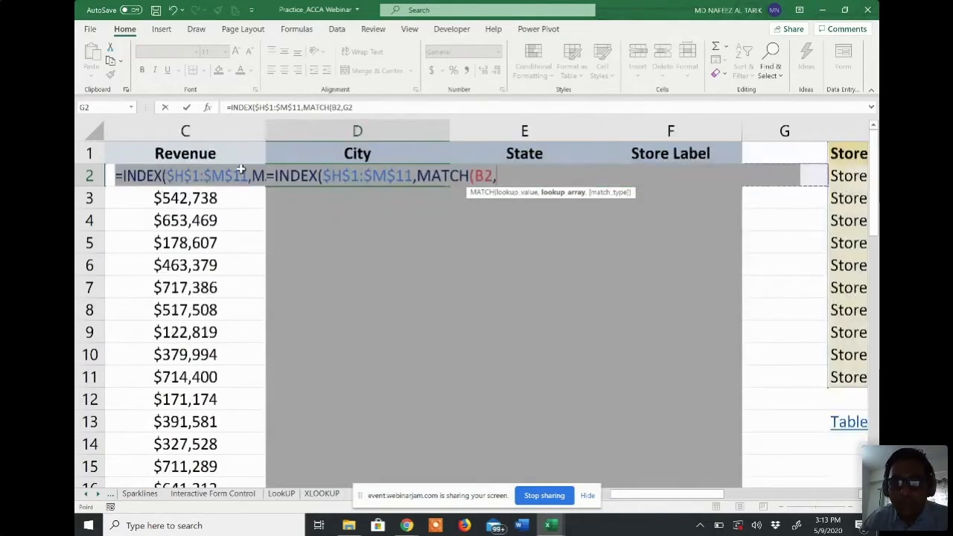
scroll(241, 174, right, 2)
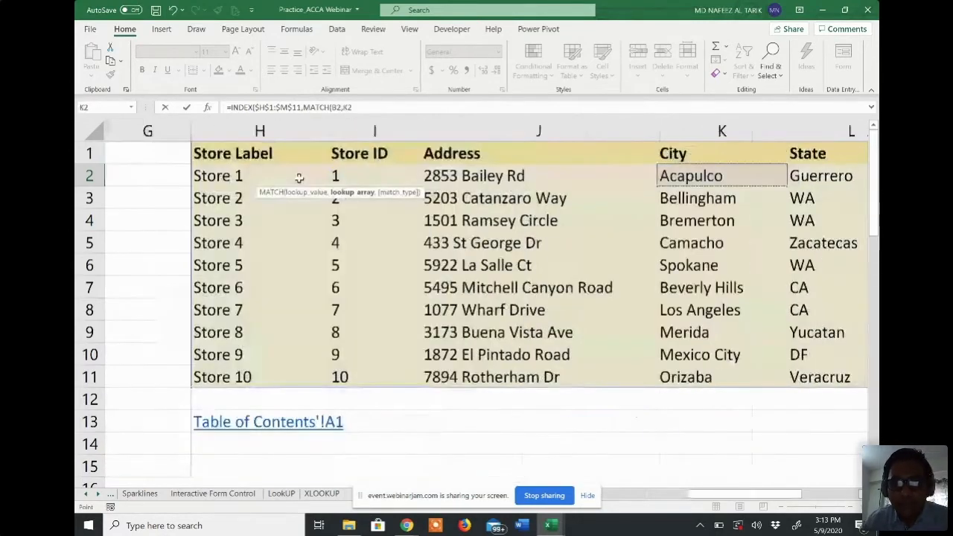
click(221, 155)
click(352, 153)
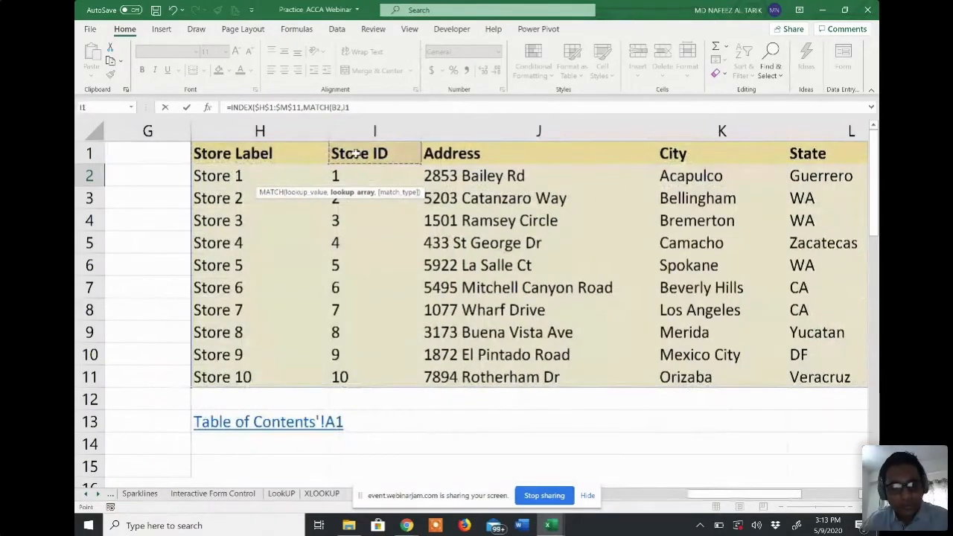
key(ctrl+shift+Down)
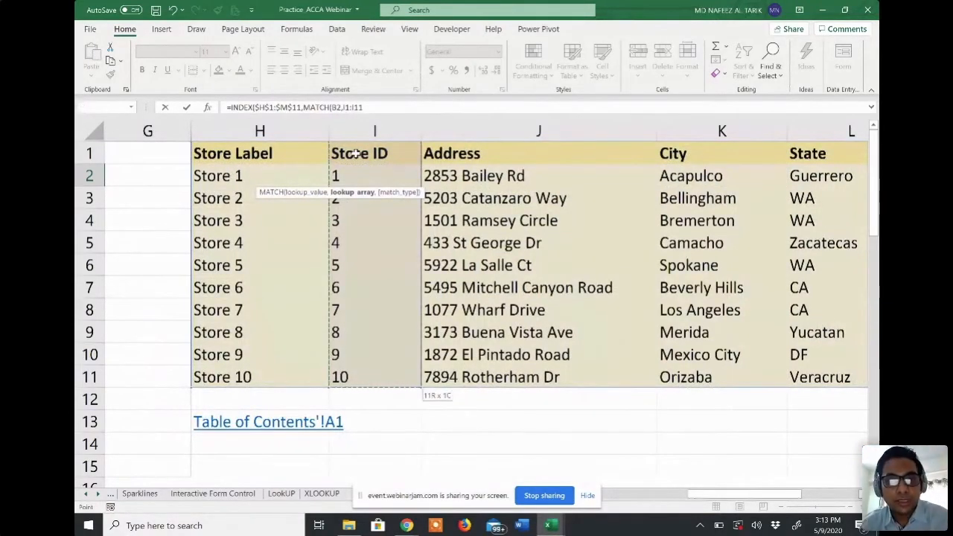
key(F4)
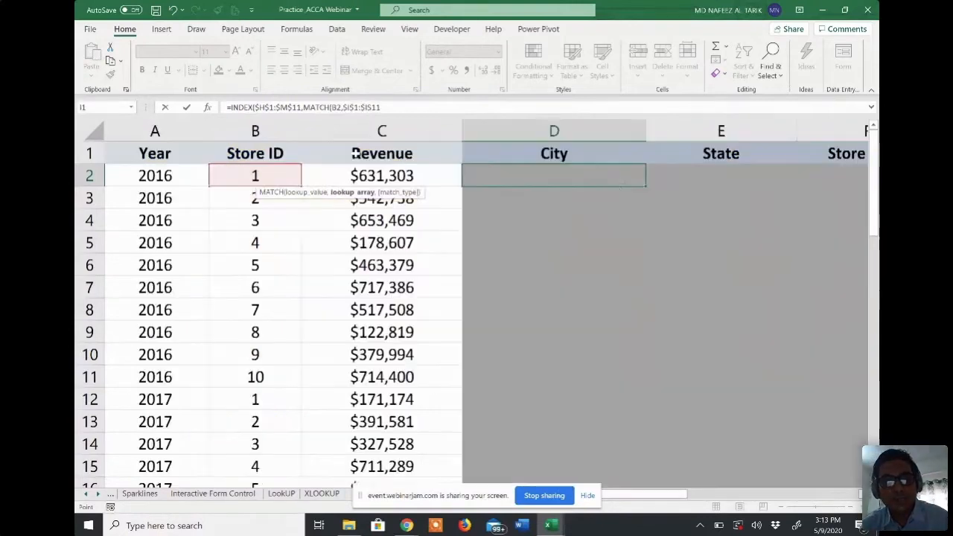
- Set the row MATCH to exact match (0), close it and continue to the INDEX column argument
text(,)
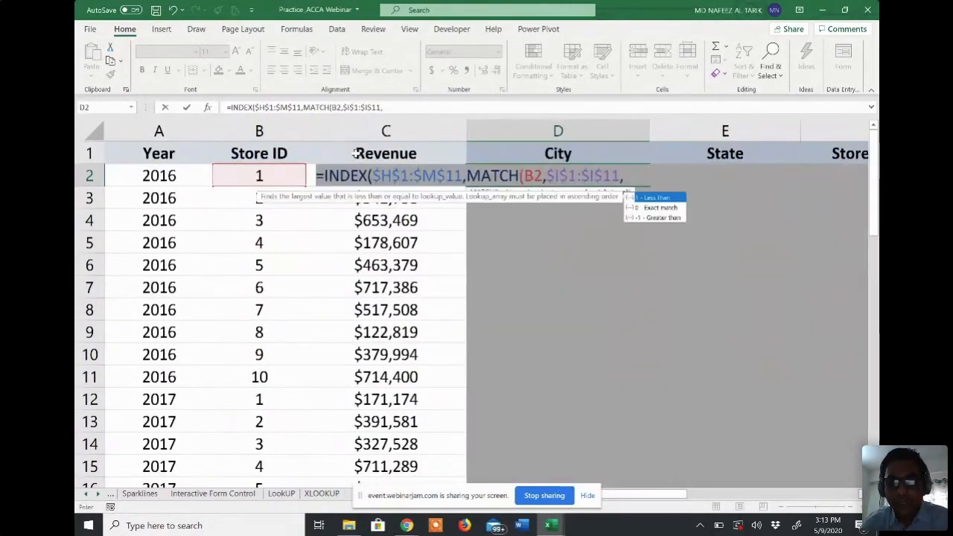
key(Down)
key(Tab)
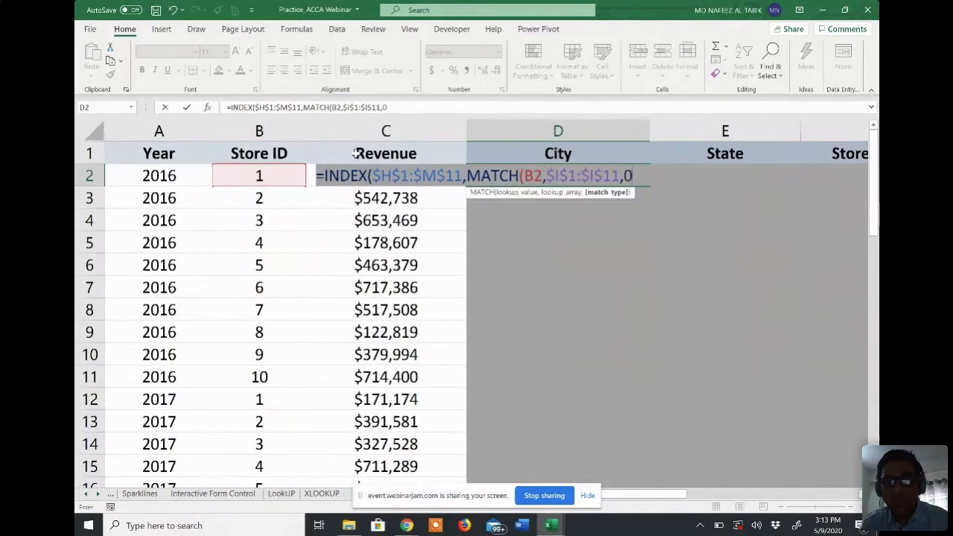
text())
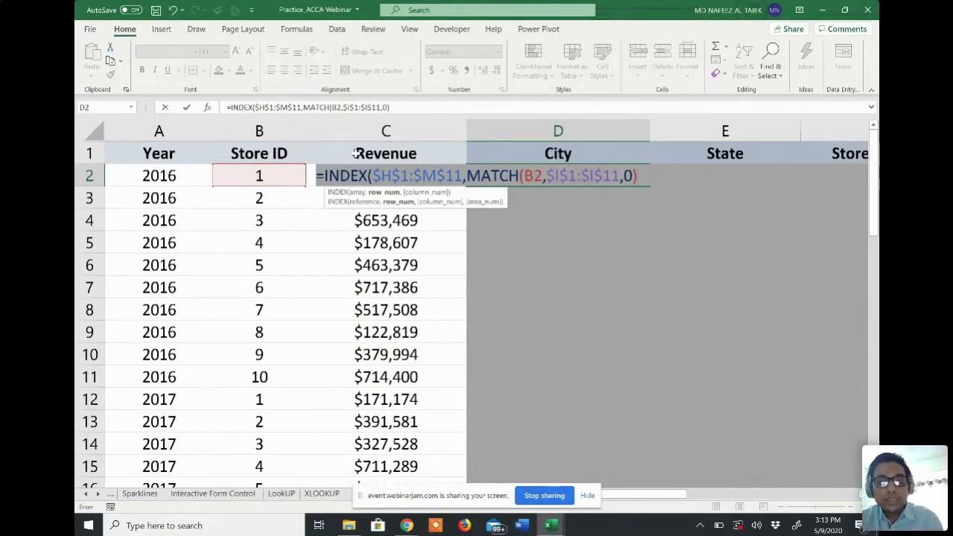
text(,)
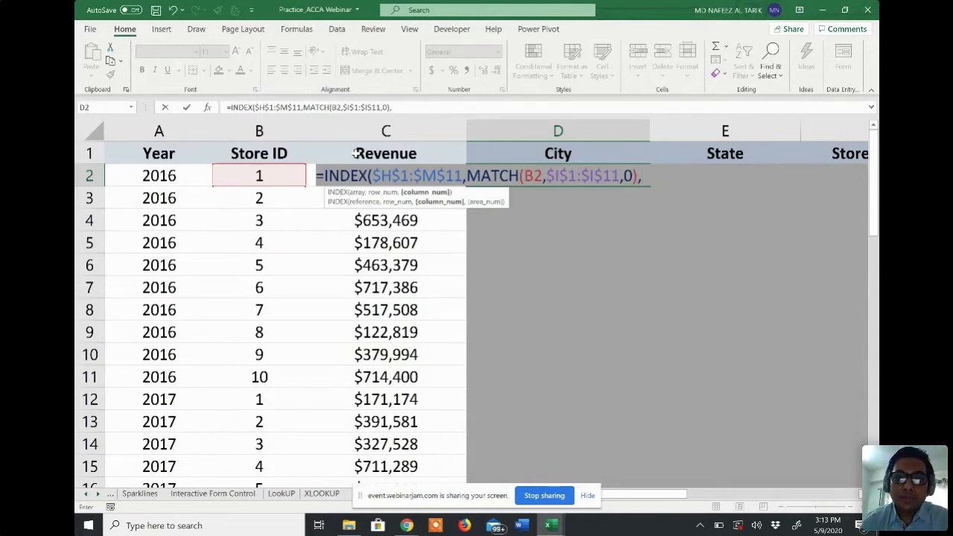
- Start a second MATCH as the column argument, using the City header as lookup value with only its row locked (D$1)
scroll(356, 153, right, 5)
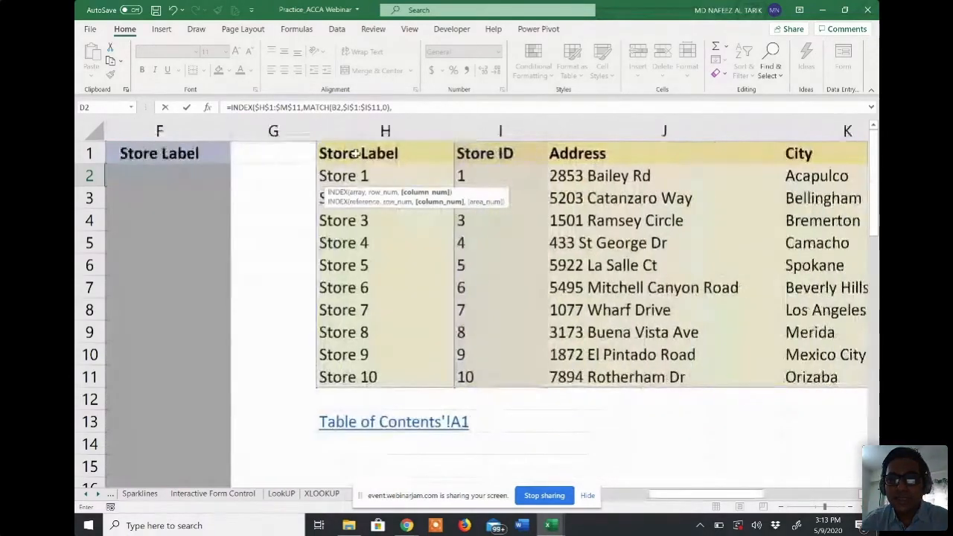
scroll(356, 153, right, 2)
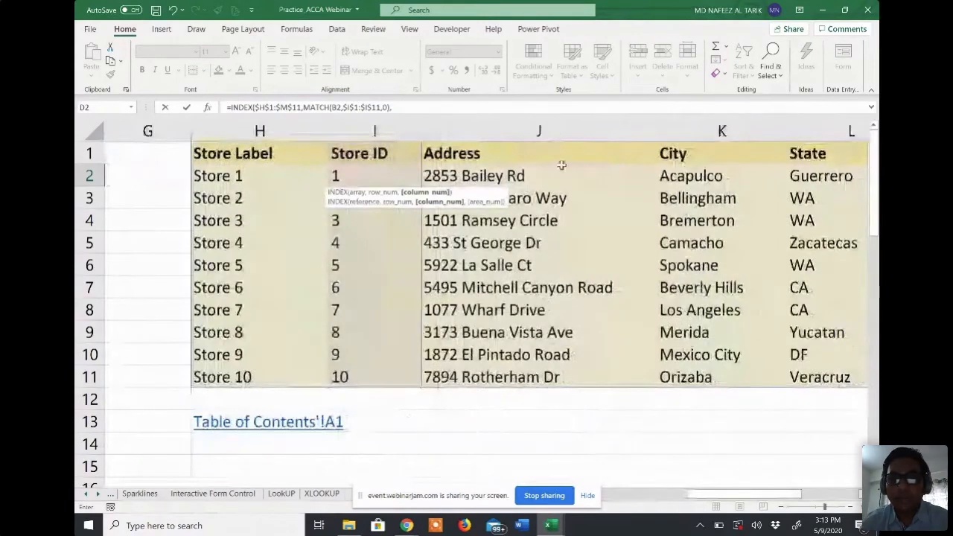
scroll(546, 165, left, 6)
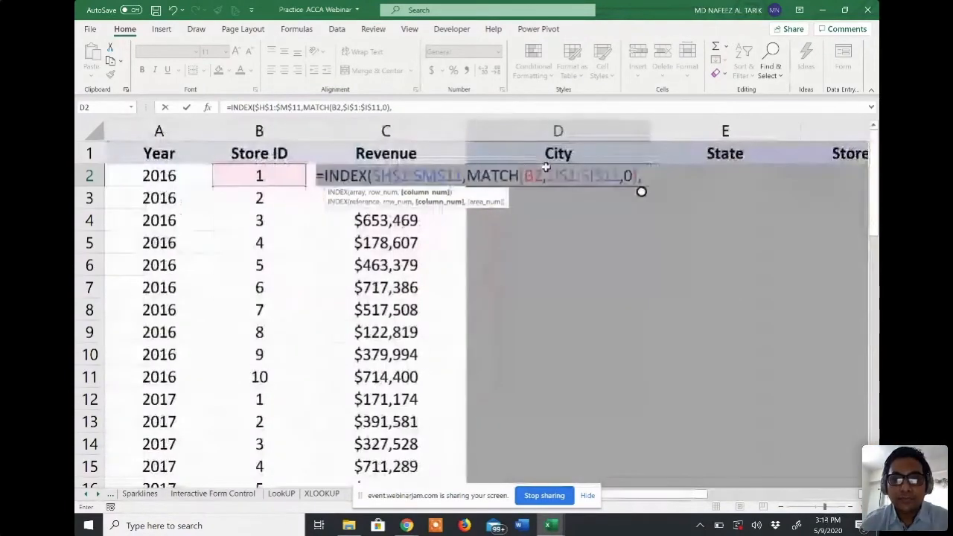
text(m)
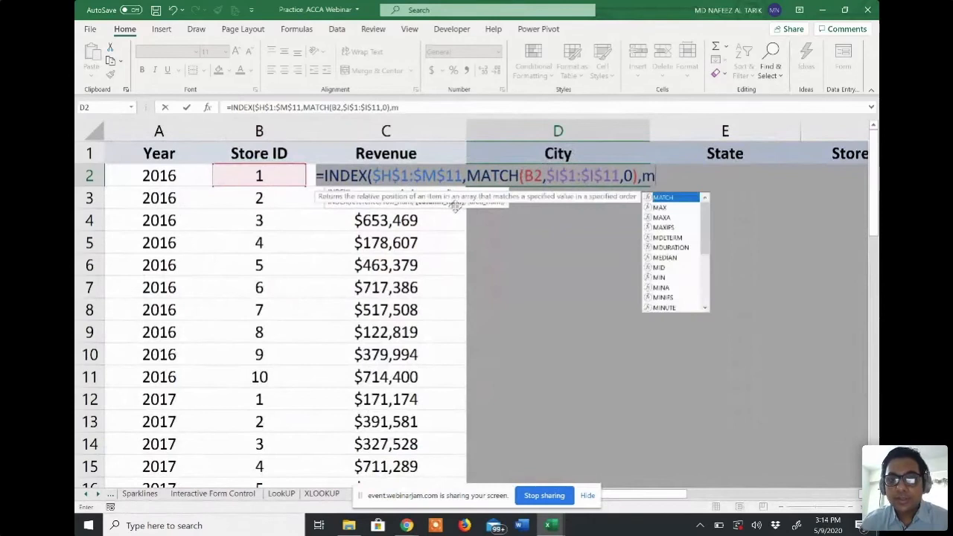
key(Tab)
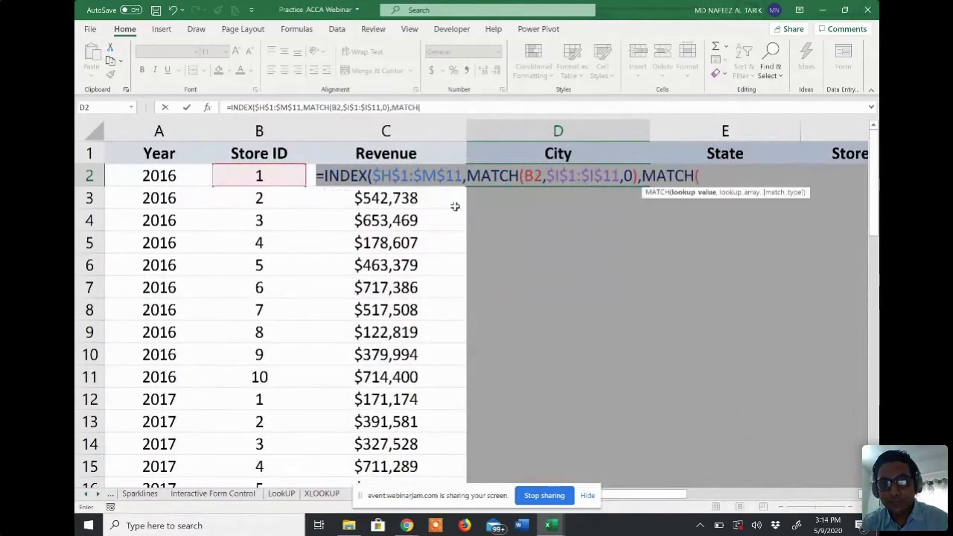
click(569, 153)
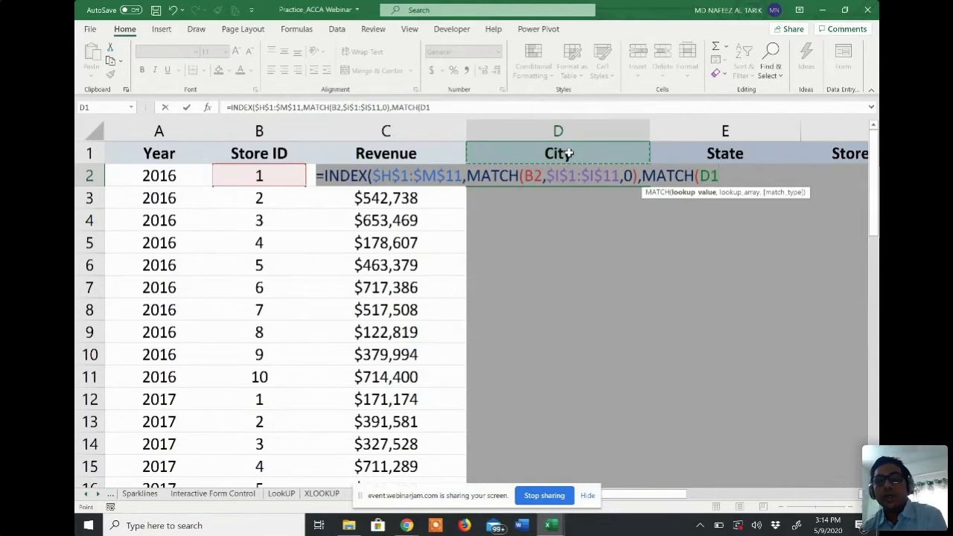
key(F4)
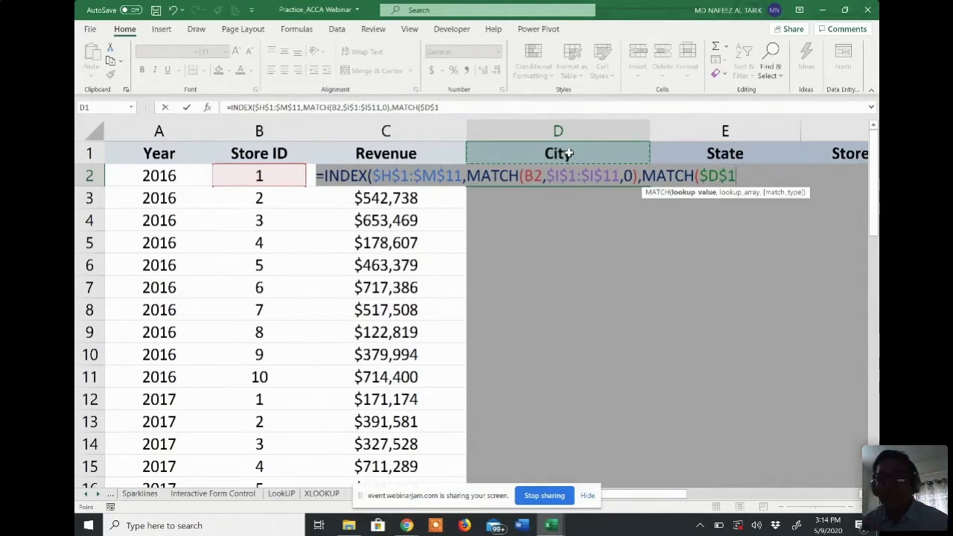
key(F4)
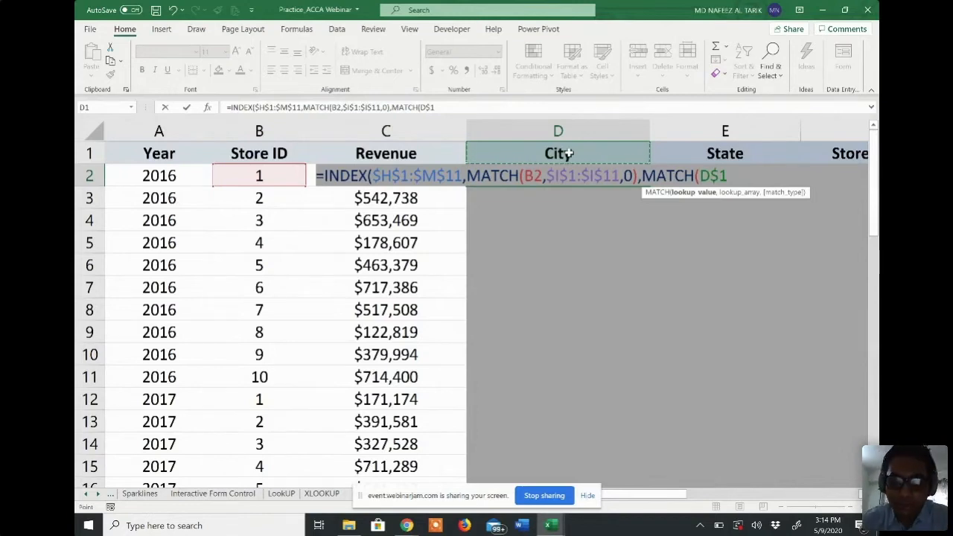
text(,)
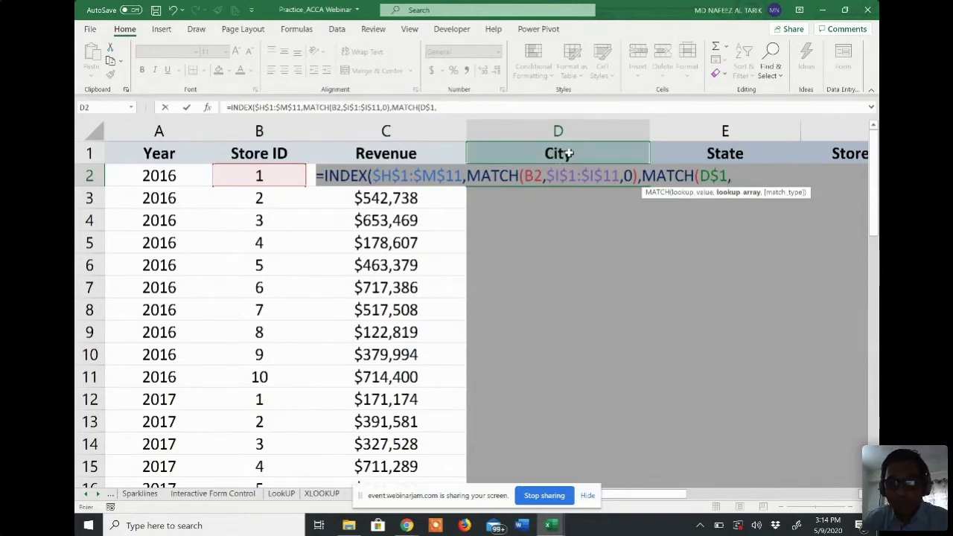
- Set the second MATCH's lookup array to the lookup table's header row, H1:M1, from Store Label to Country
key(Right)
key(Right)
key(Right)
key(Right)
key(Right)
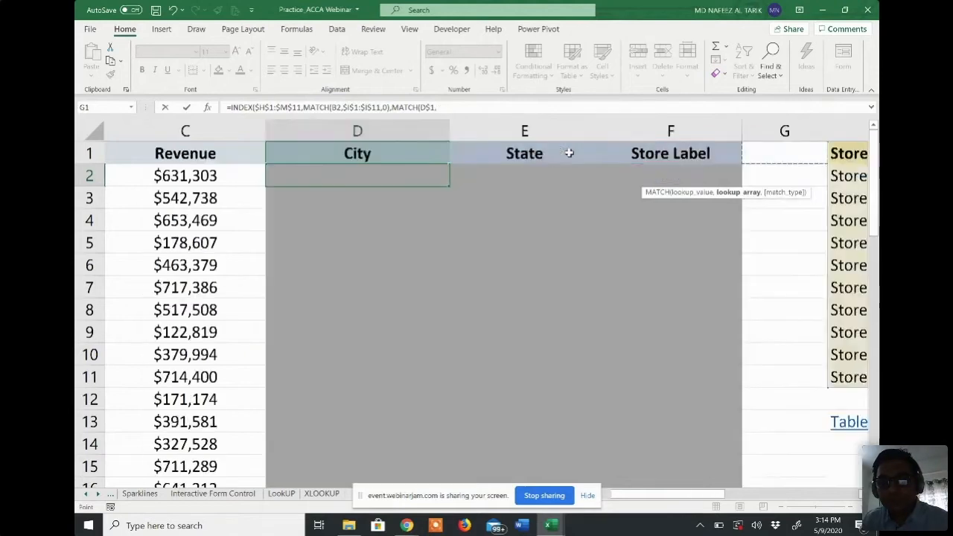
key(Left)
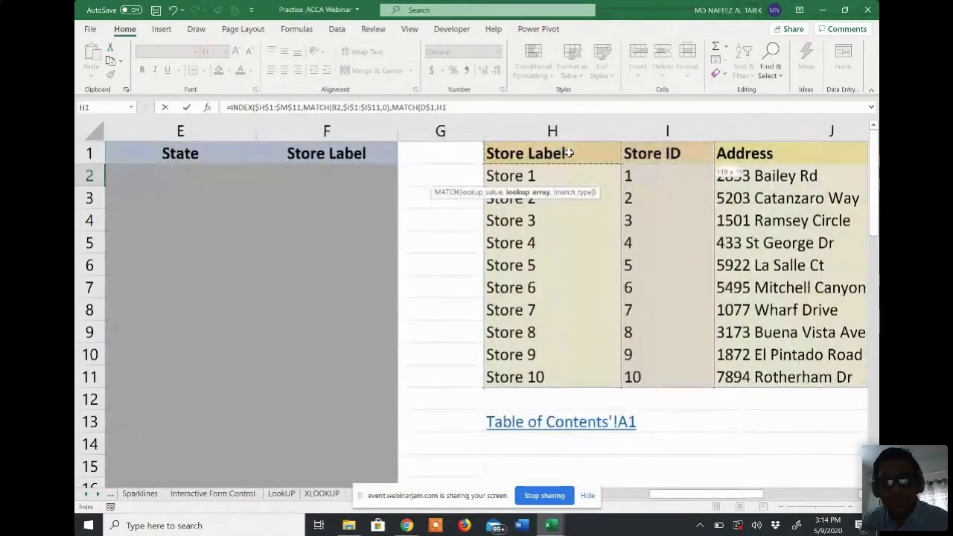
key(shift+Right)
key(shift+Right)
key(shift+Right)
key(shift+Right)
key(shift+Right)
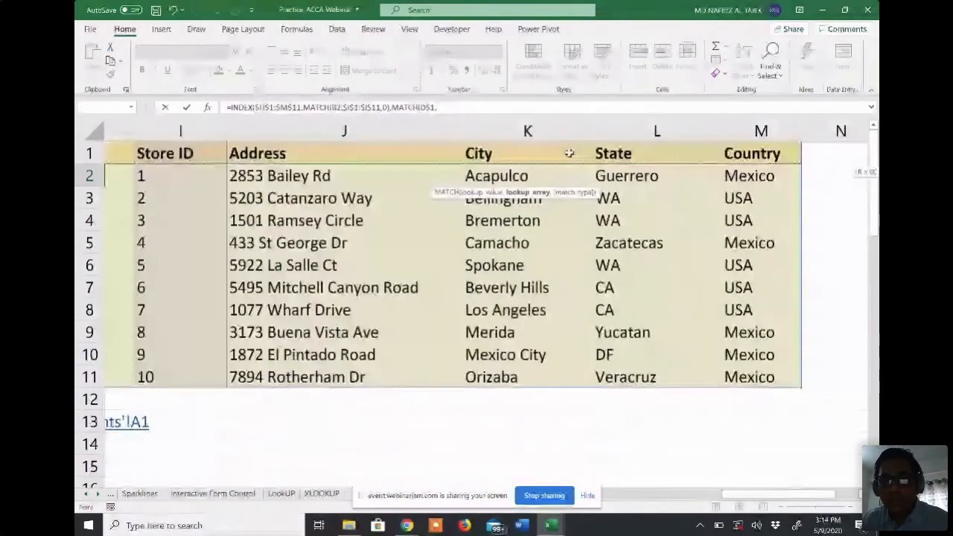
key(shift+Right)
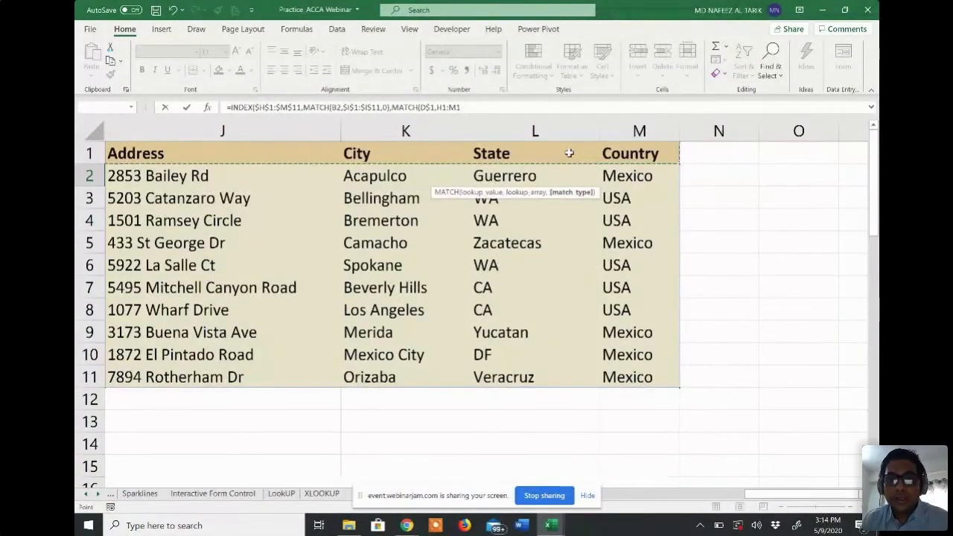
- Set the column MATCH to exact match (0), close both functions and enter the formula in D2
text(,)
key(Down)
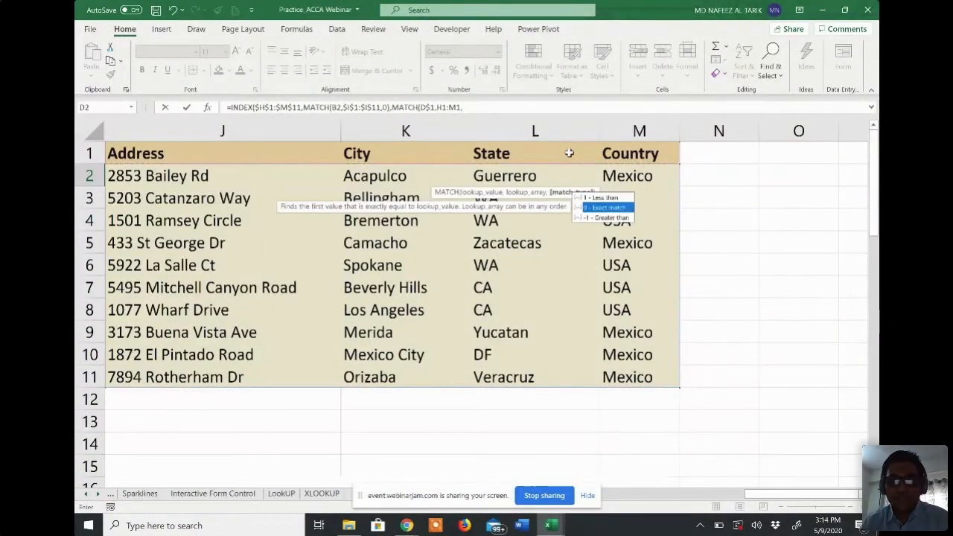
key(Tab)
text())
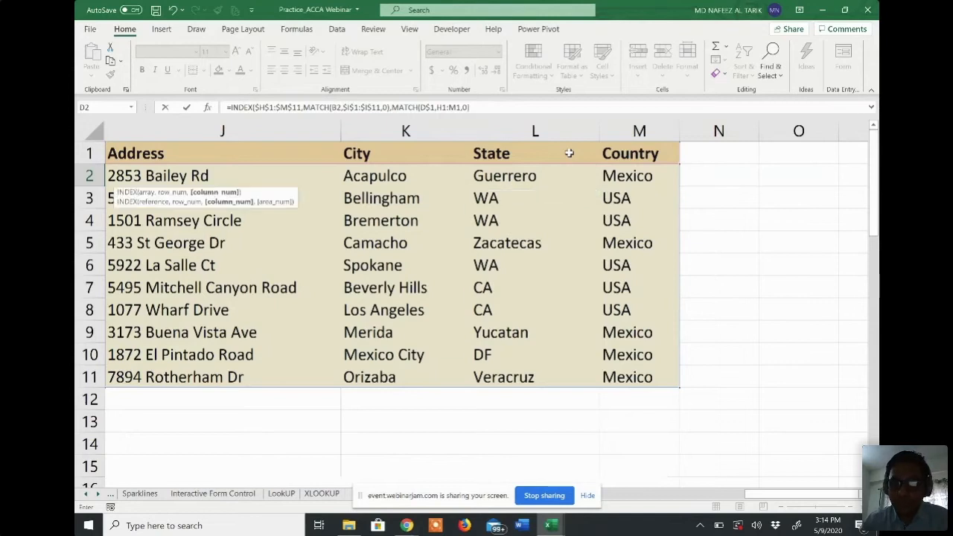
text())
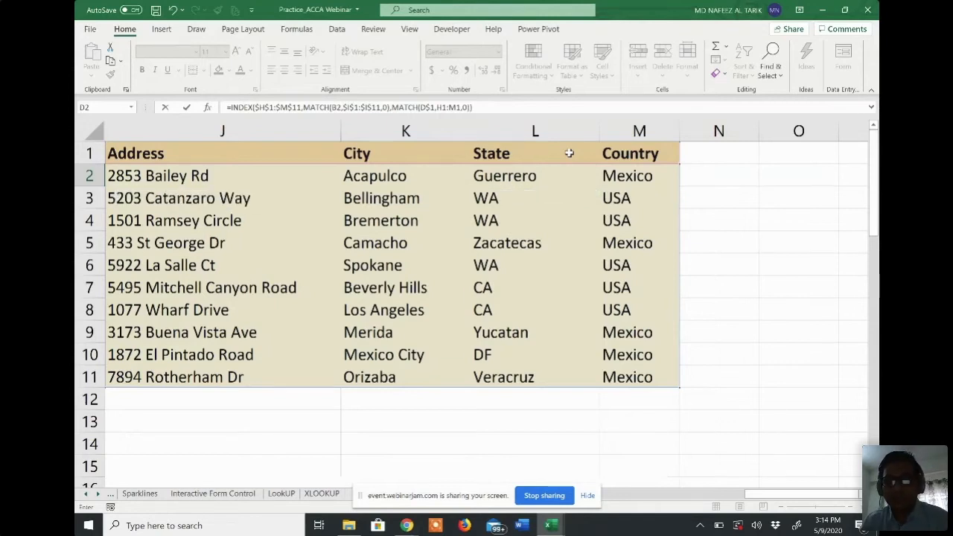
key(Return)
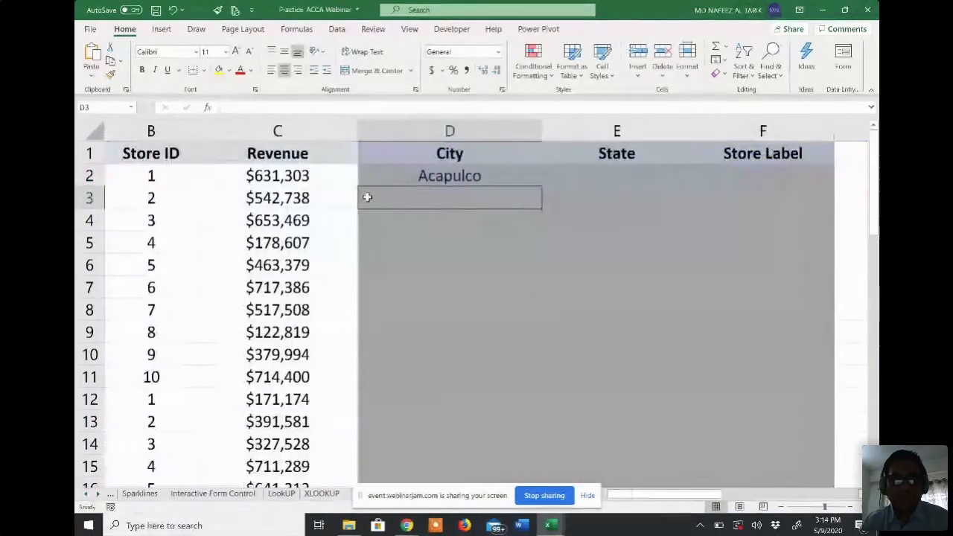
- Compare the formula in D2 with the City formula in D2 of the ACCA Webinar Complete workbook, and return to the practice workbook
scroll(365, 196, left, 1)
click(479, 177)
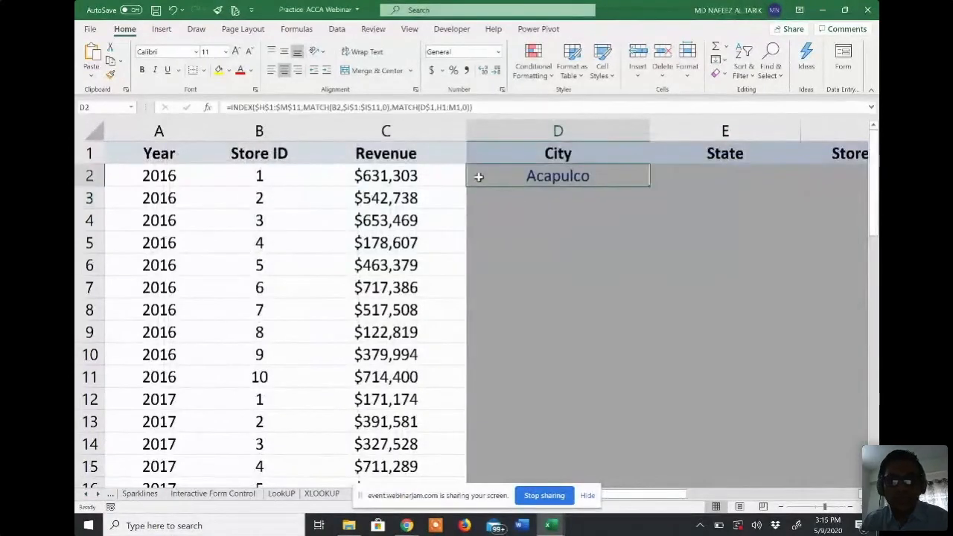
key(alt+Tab)
click(429, 172)
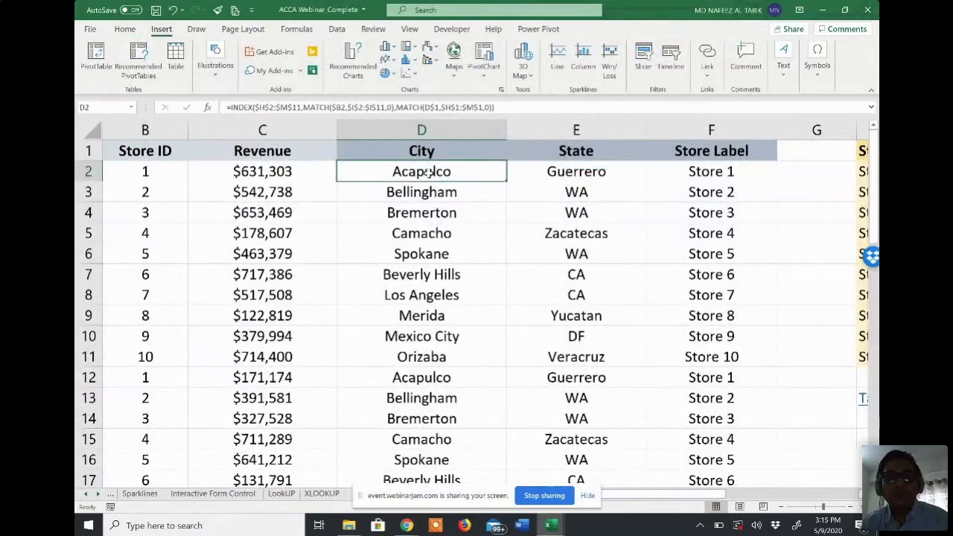
key(alt+Tab)
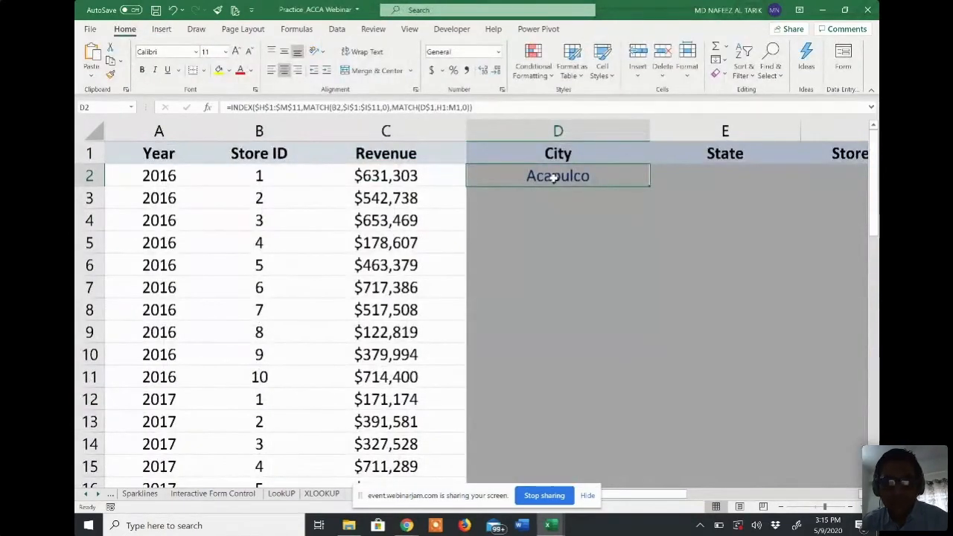
- Fill the INDEX-MATCH formula from D2 down the whole City column
click(699, 176)
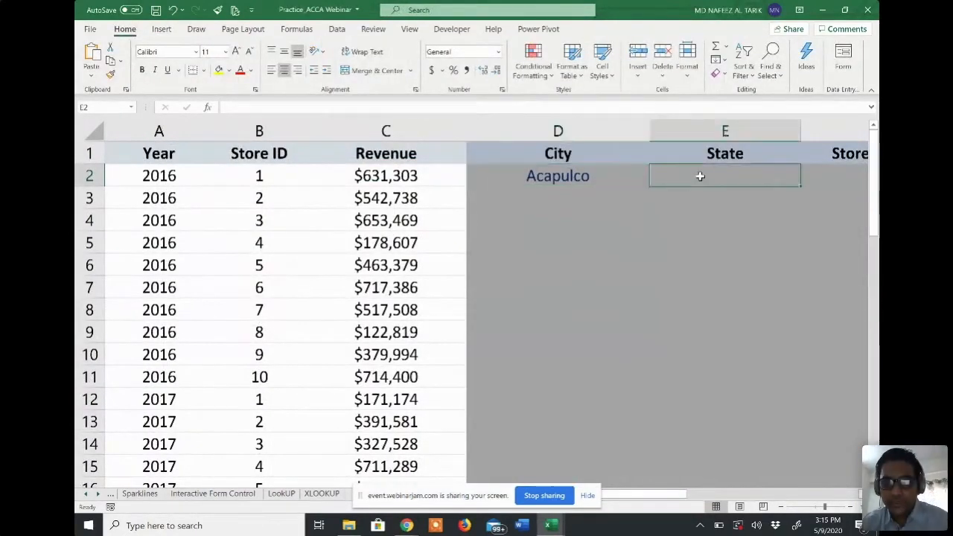
click(598, 175)
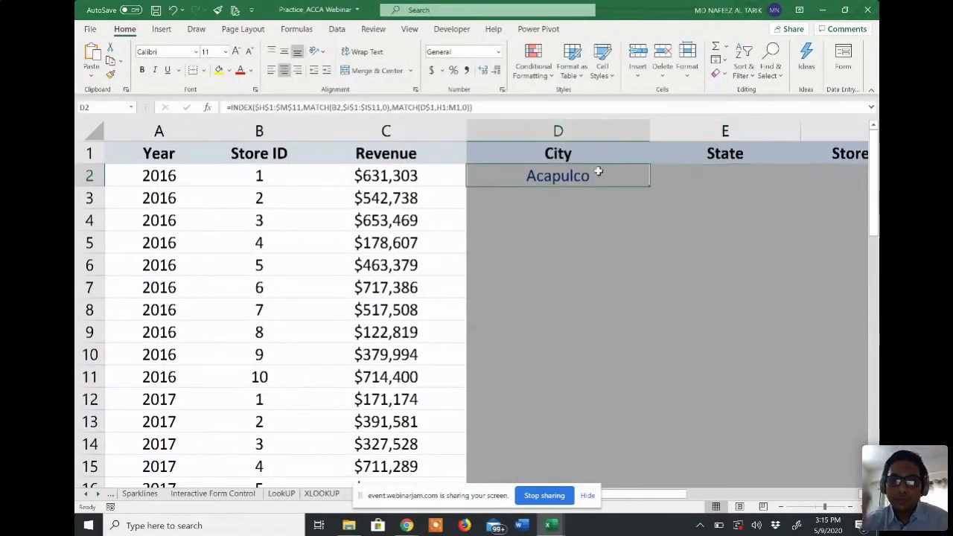
double_click(649, 188)
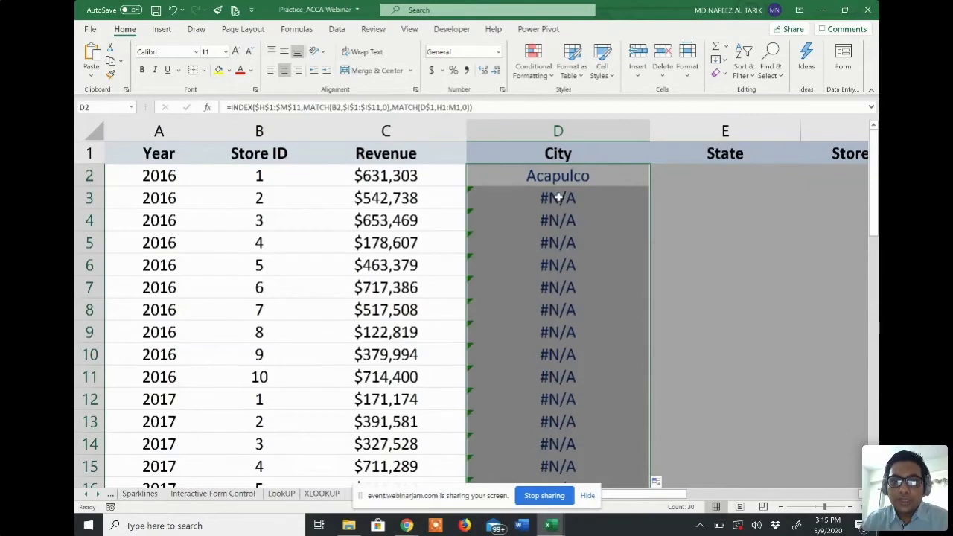
- Examine the cell references in the INDEX-MATCH formula filled into City cell D3
double_click(557, 197)
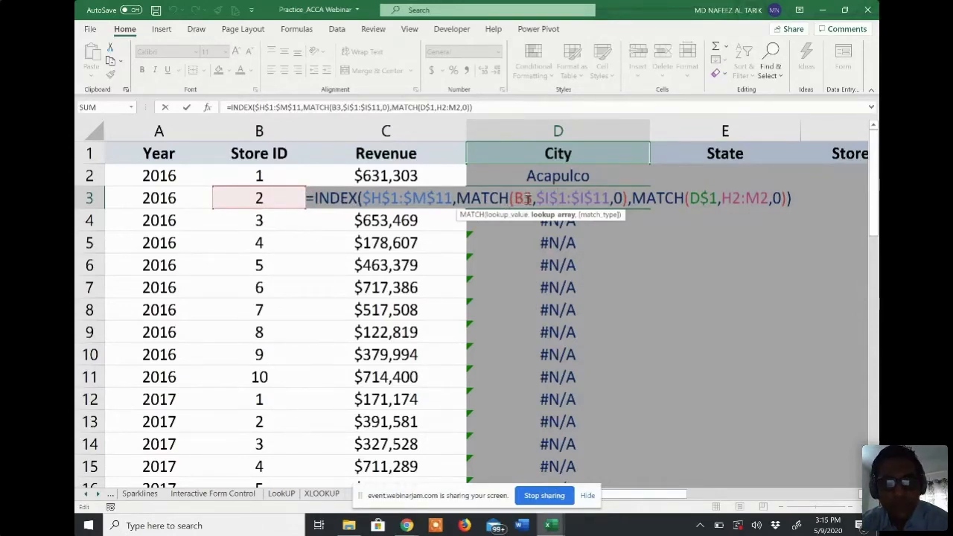
key(Return)
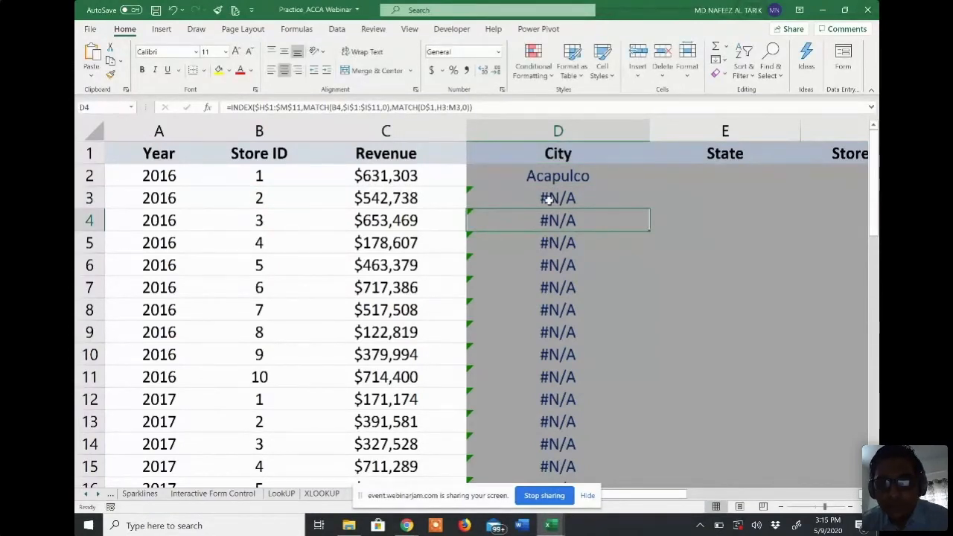
double_click(547, 199)
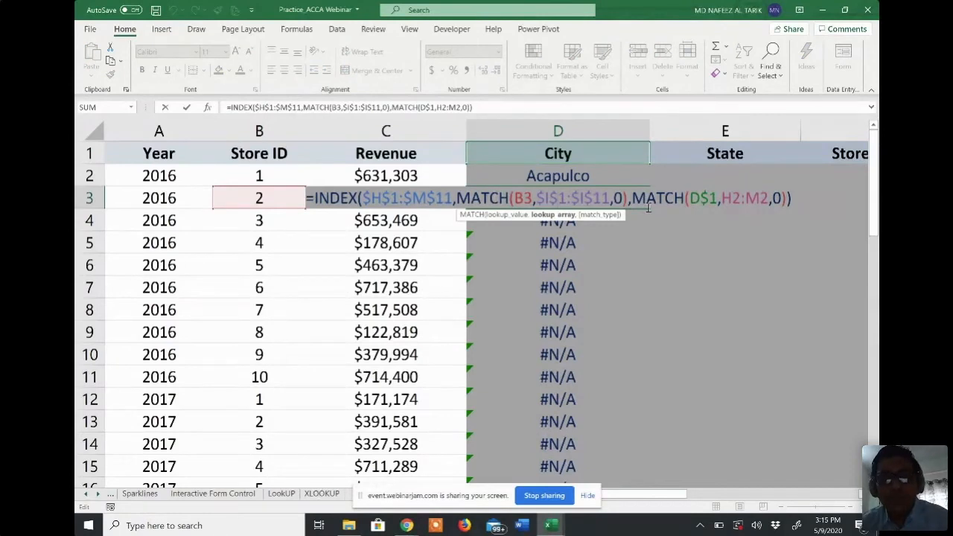
key(Escape)
- In the D2 formula, make the second MATCH's header-row lookup array absolute as $H$1:$M$1 and enter the formula
click(611, 177)
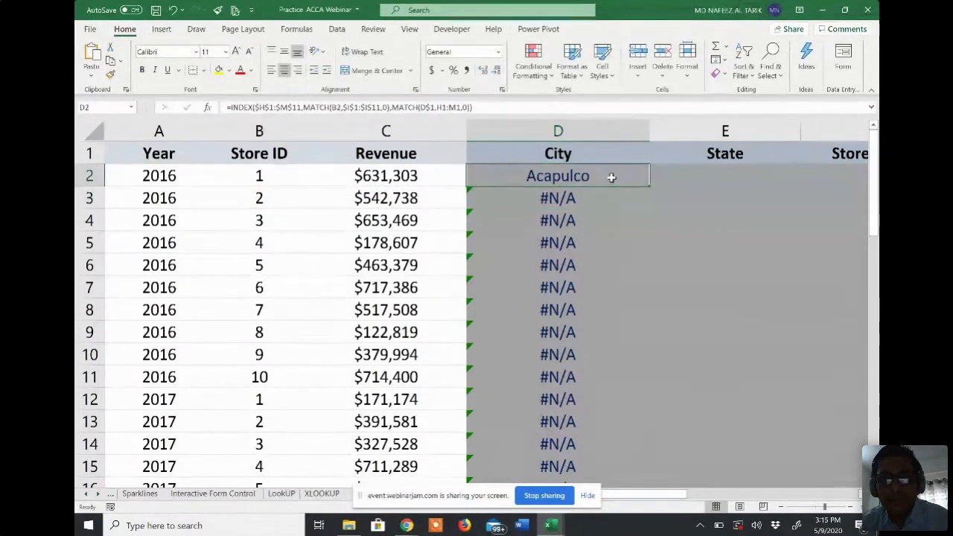
double_click(612, 177)
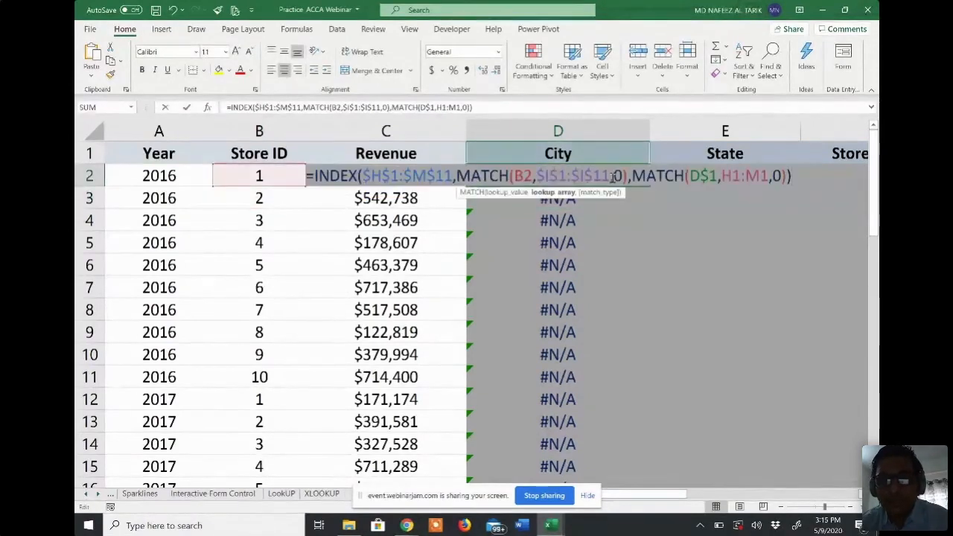
click(741, 176)
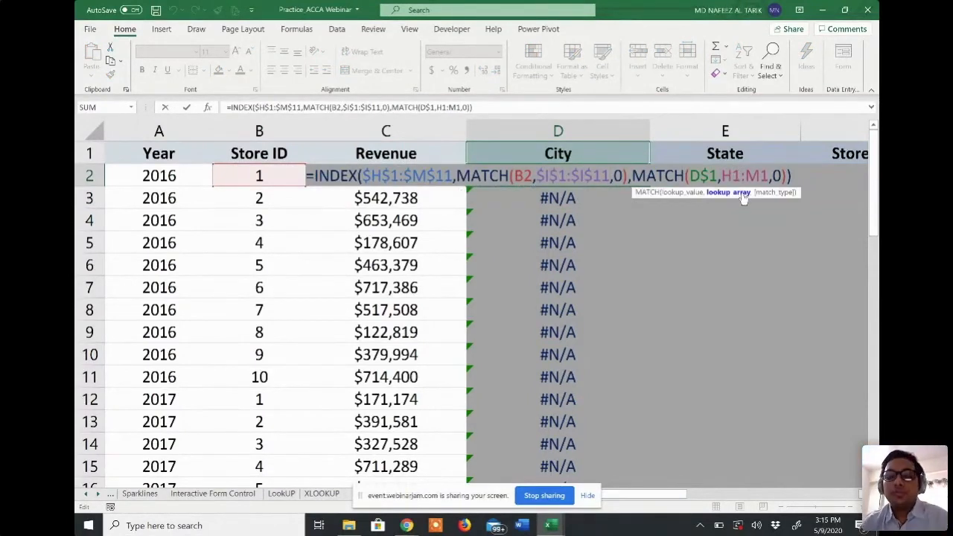
key(F4)
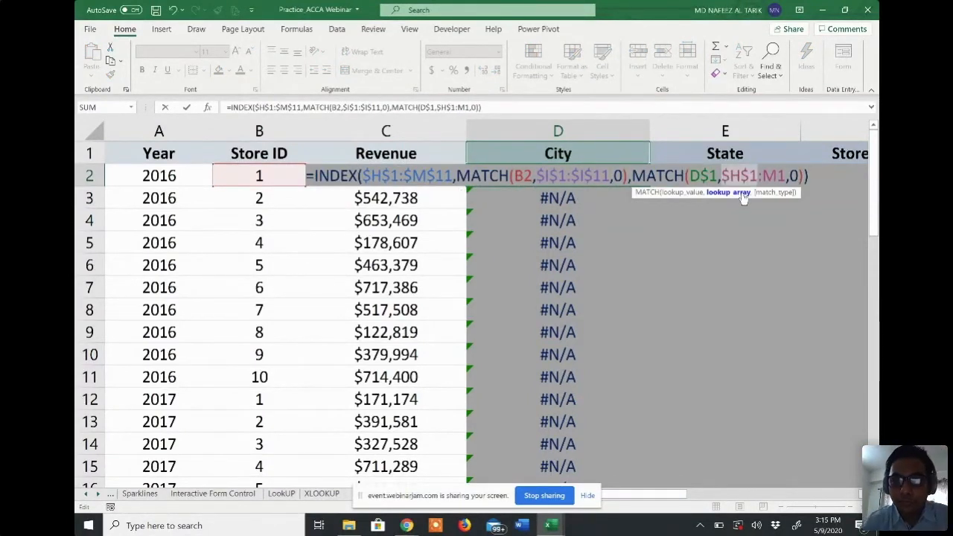
click(783, 174)
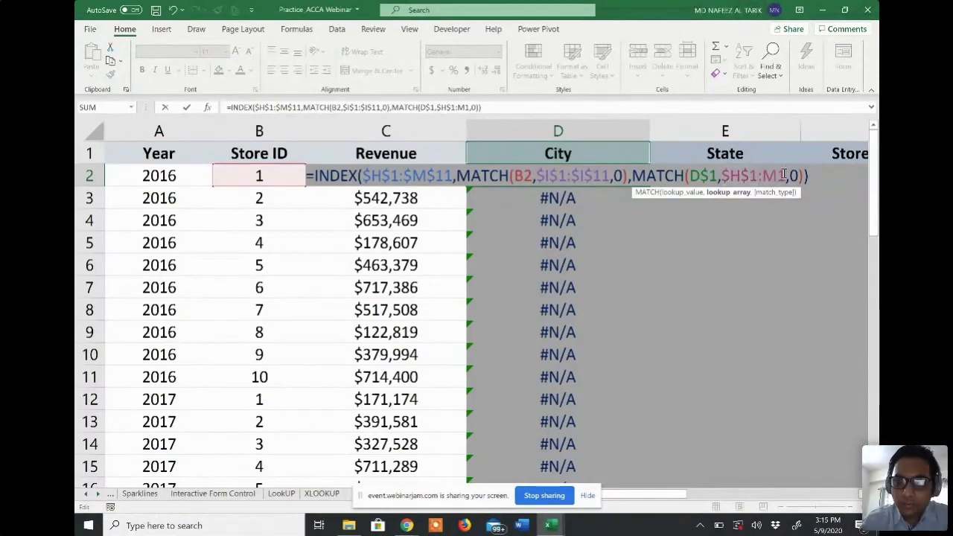
key(F4)
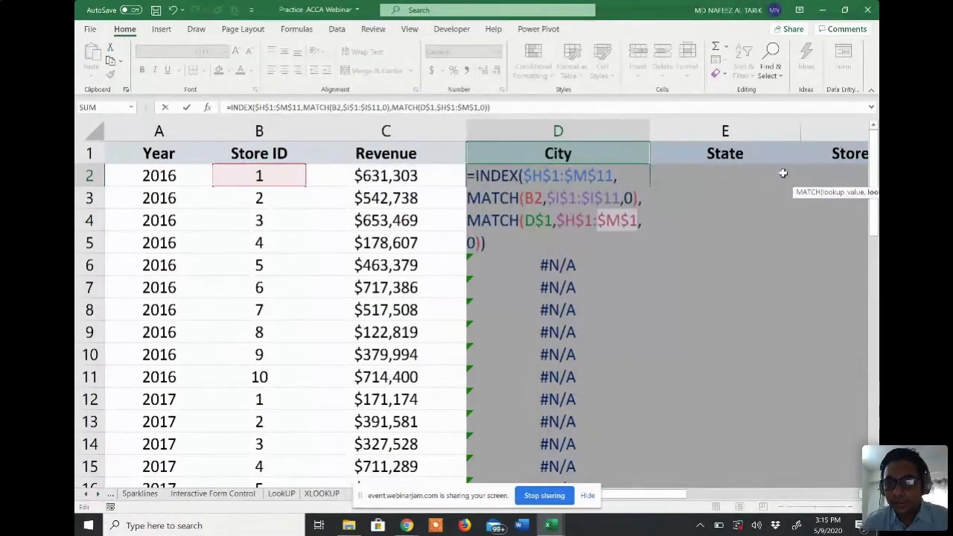
key(Return)
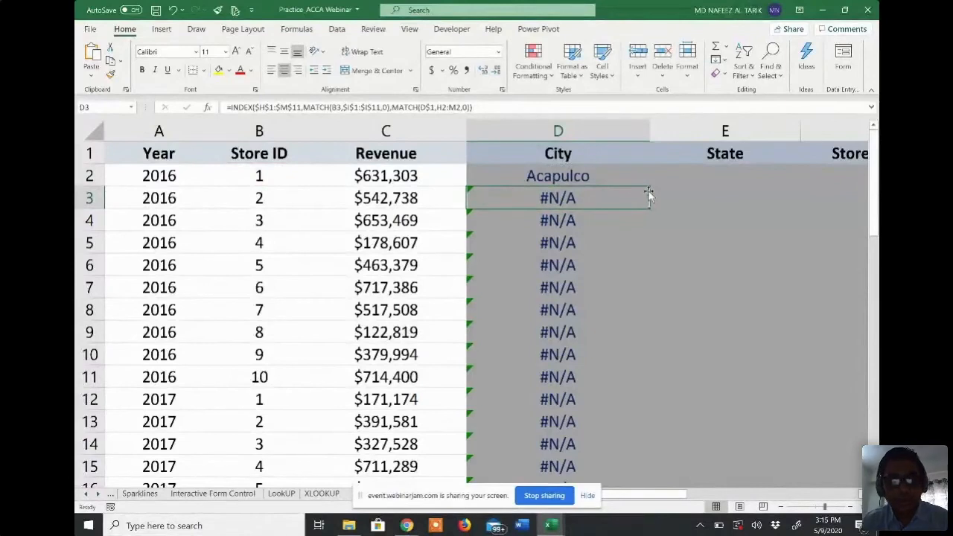
- Fill the corrected INDEX-MATCH formula down the whole City column and check it through to the last row
key(ctrl+d)
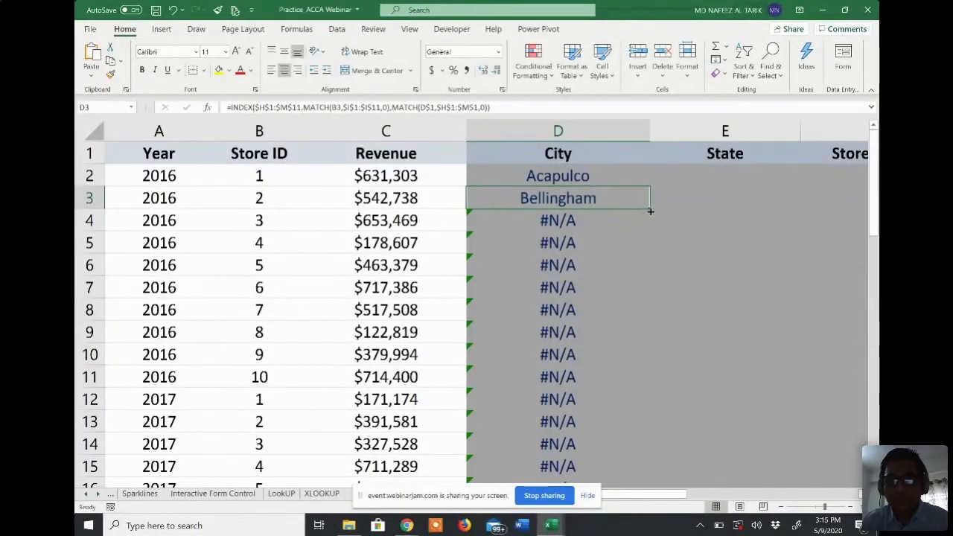
double_click(650, 211)
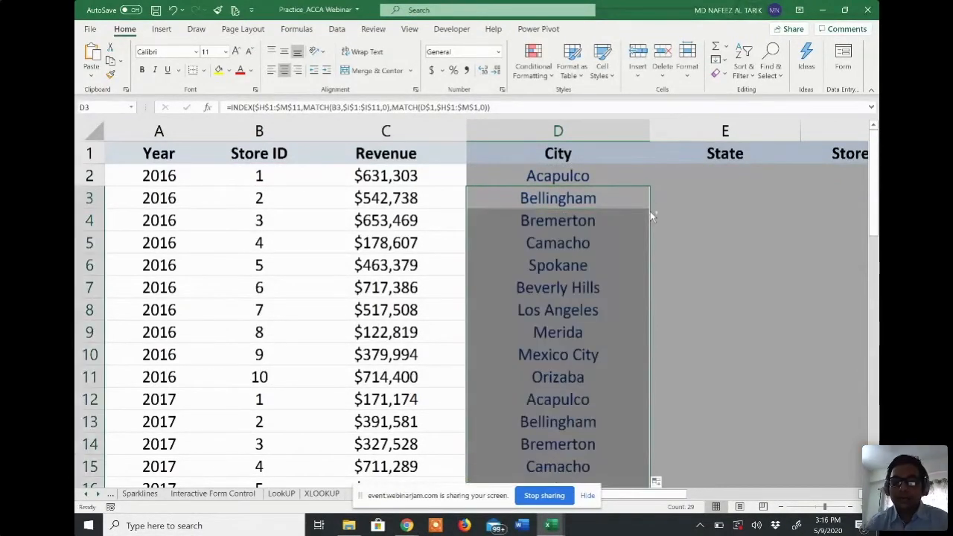
key(ctrl+Down)
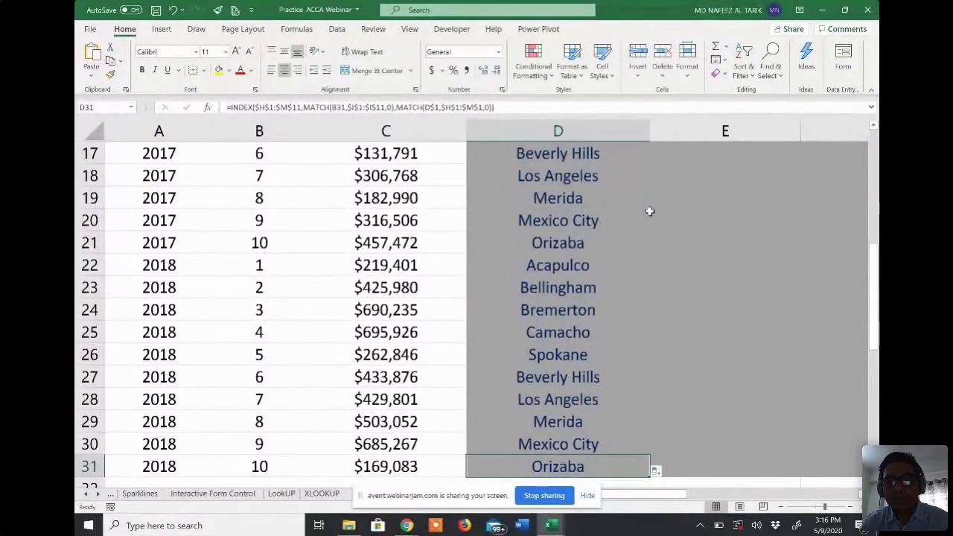
key(Up)
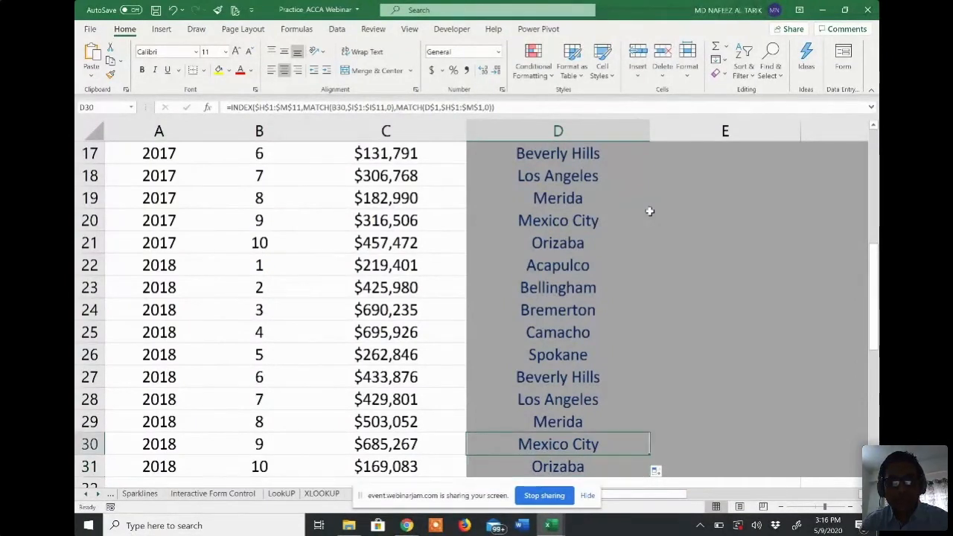
key(ctrl+Up)
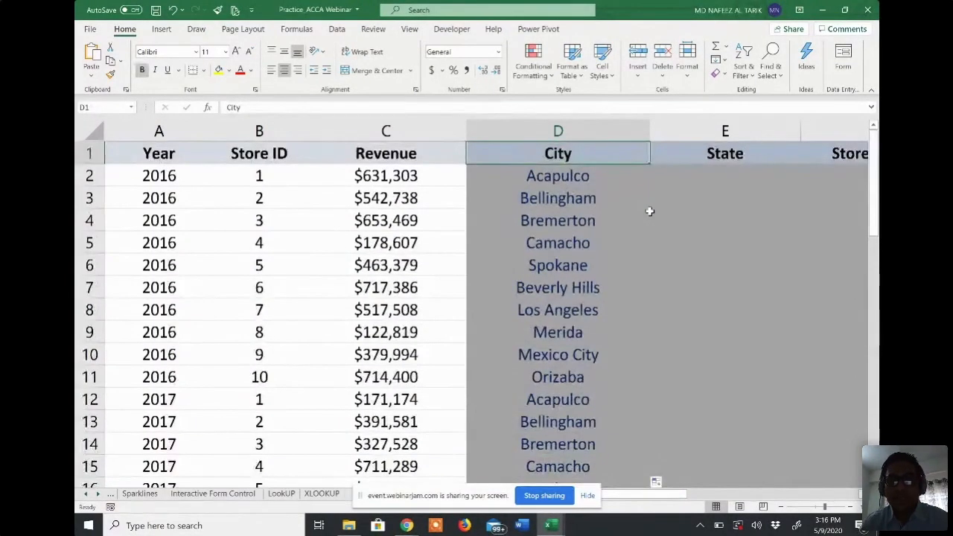
- Try extending the D2 formula across to State cell E2 and inspect the references it uses there
click(579, 181)
drag(648, 186, 739, 178)
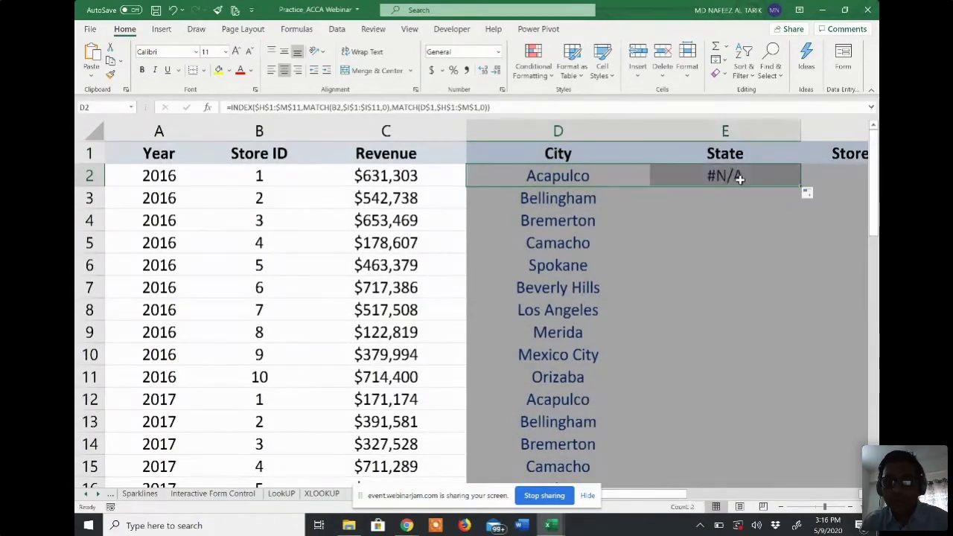
double_click(739, 179)
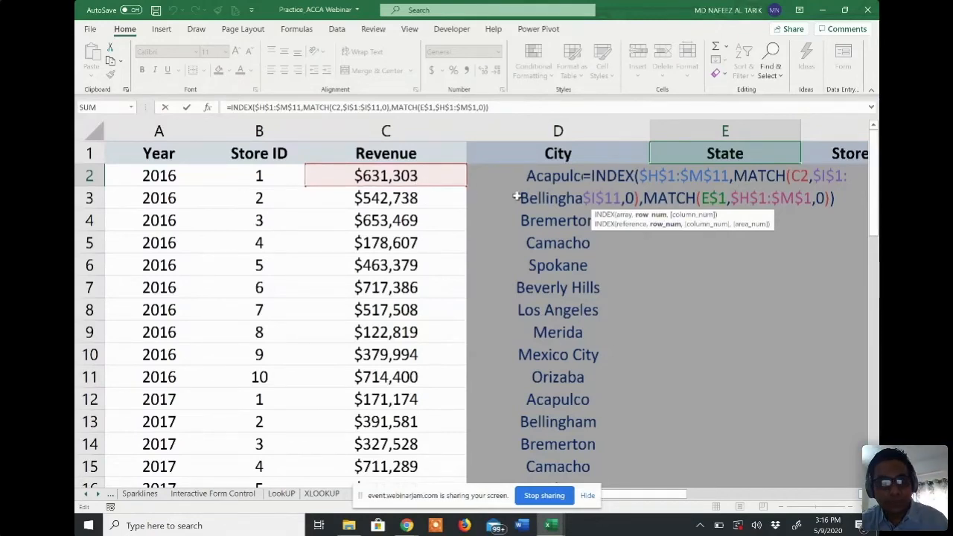
key(Return)
- In the D2 formula, lock only the column of the first MATCH's Store ID reference as $B2 and enter the formula
click(530, 176)
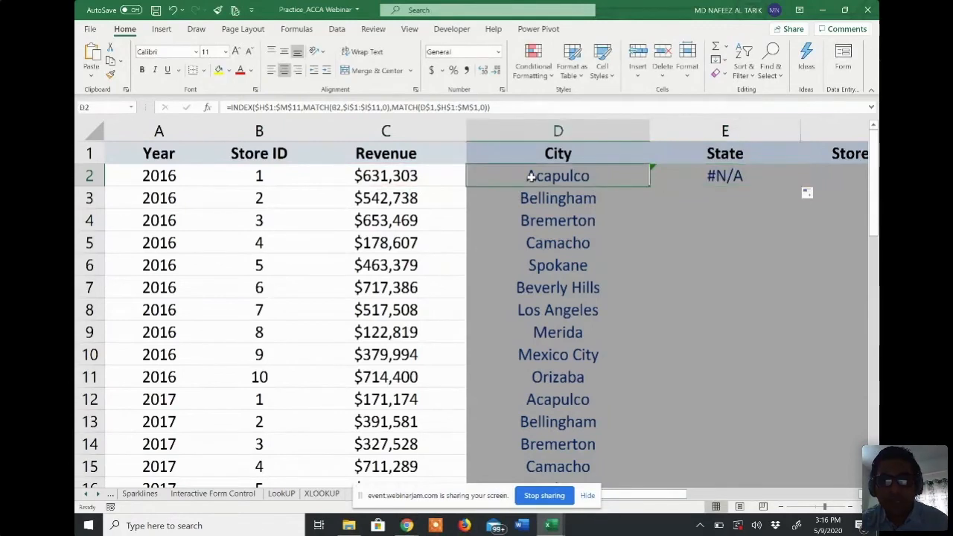
double_click(530, 176)
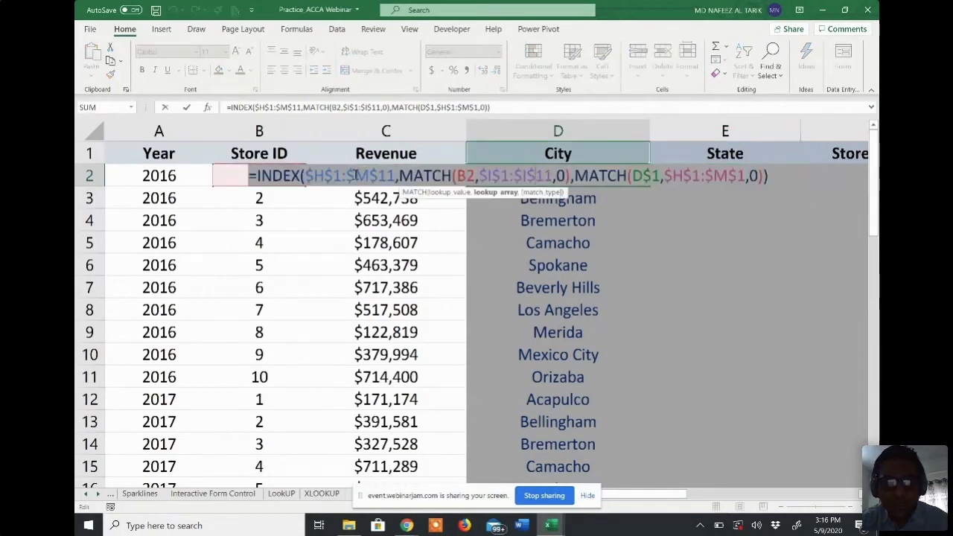
click(474, 176)
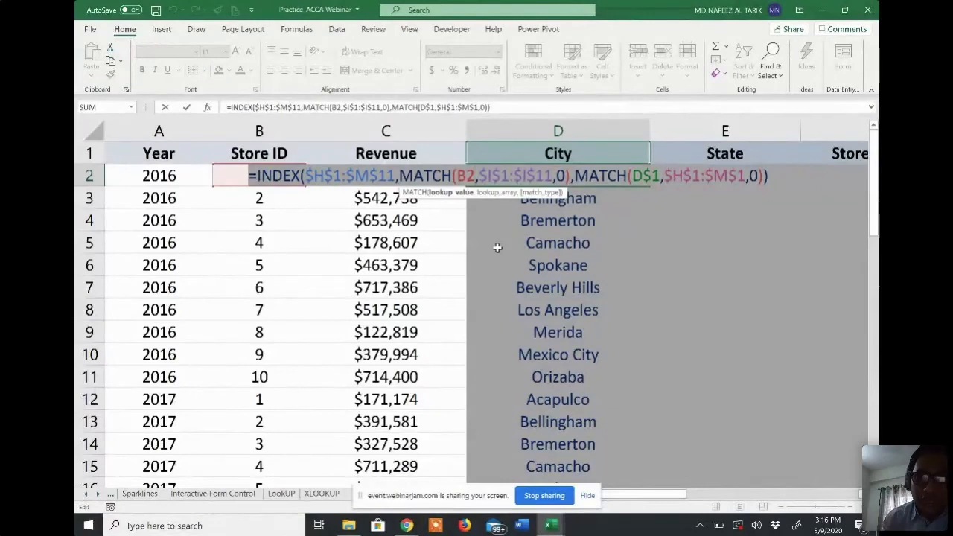
key(F4)
key(F4)
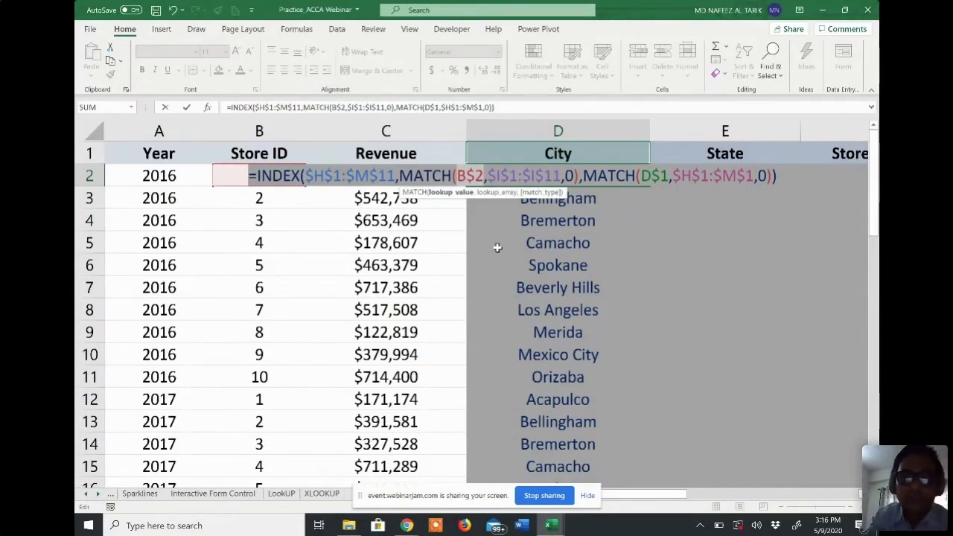
key(F4)
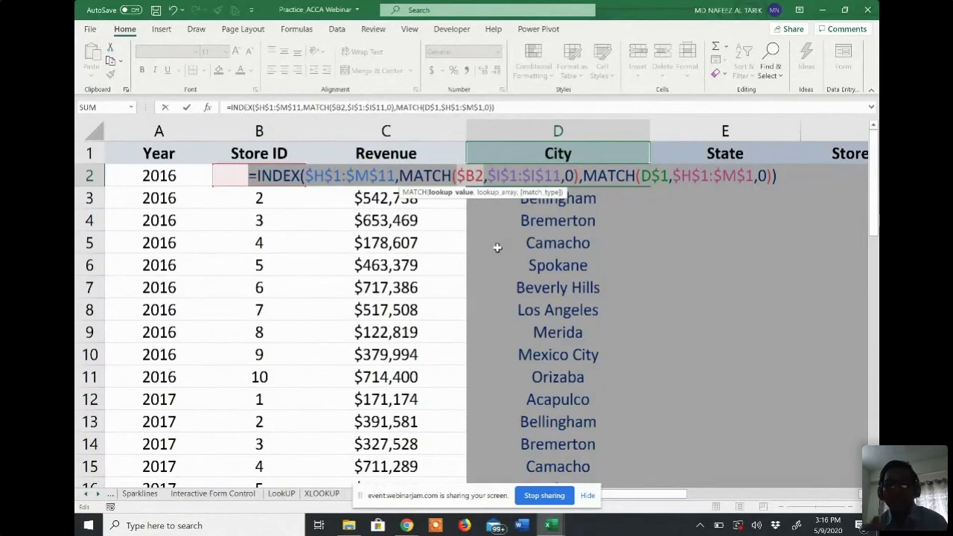
key(ctrl+Return)
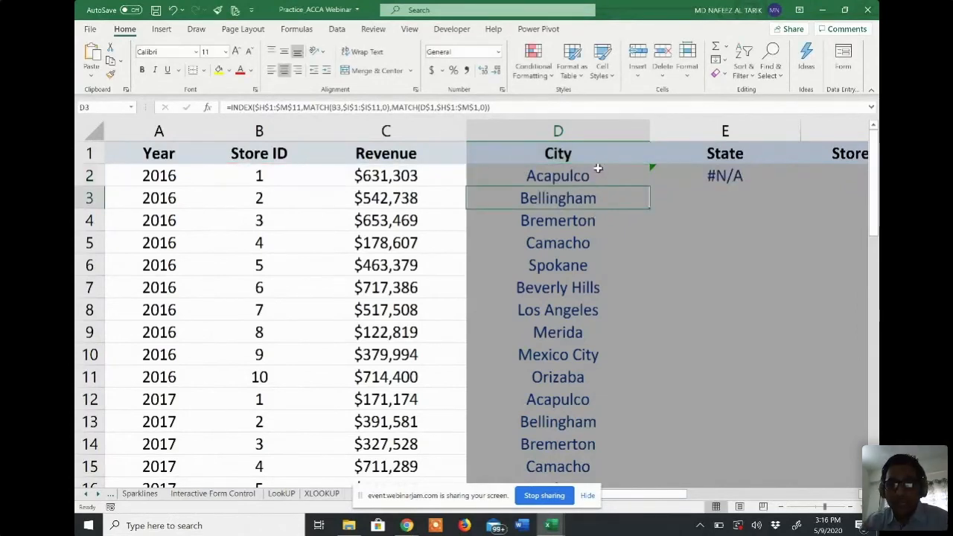
- Fill the D2 formula across row 2 into the State and Store Label cells, E2 and F2
drag(652, 185, 741, 177)
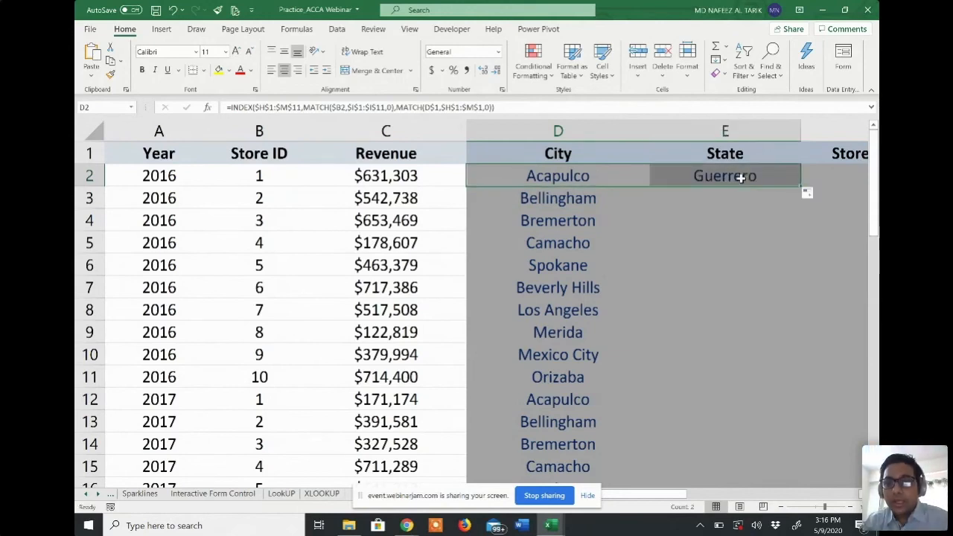
click(741, 177)
drag(804, 186, 725, 186)
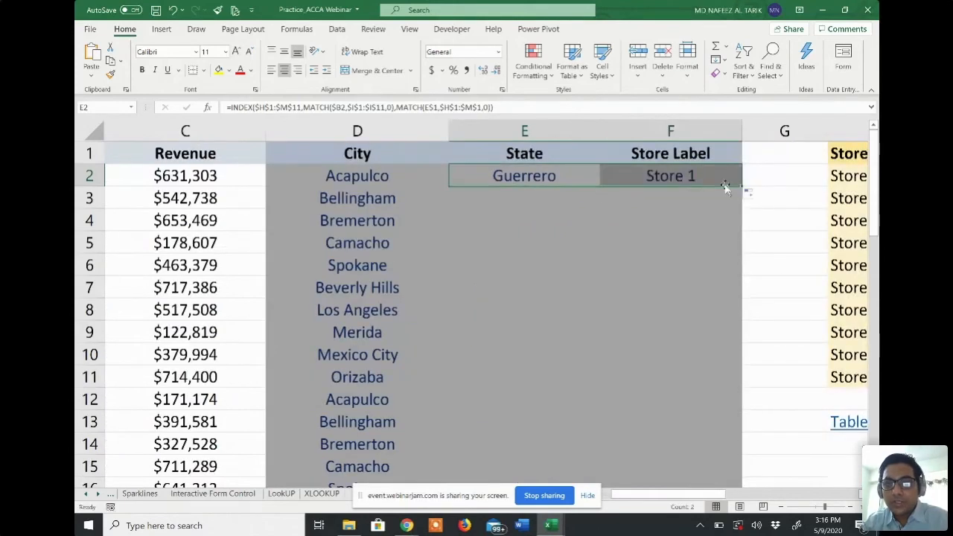
- Fill the row 2 formulas down the whole State and Store Label columns and review the completed table
drag(427, 179, 430, 179)
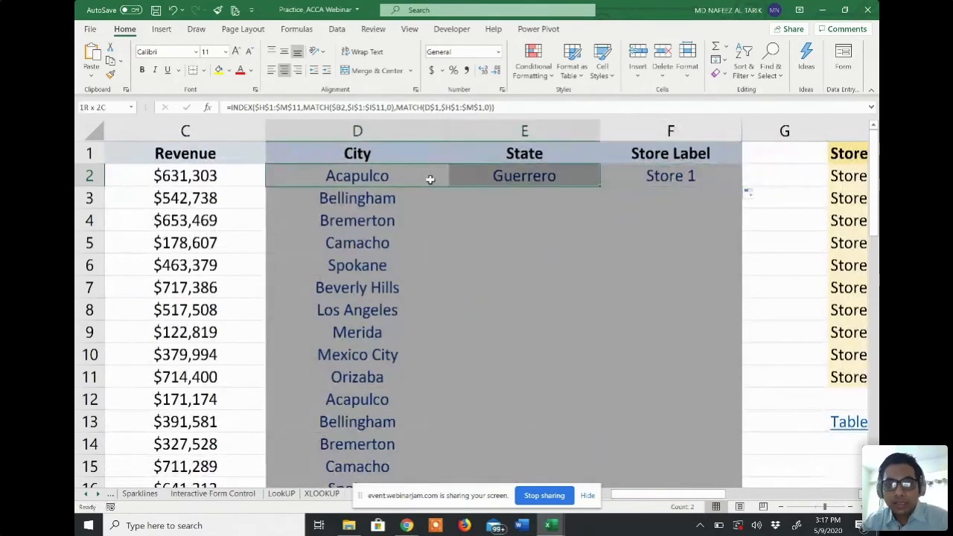
key(shift+Right)
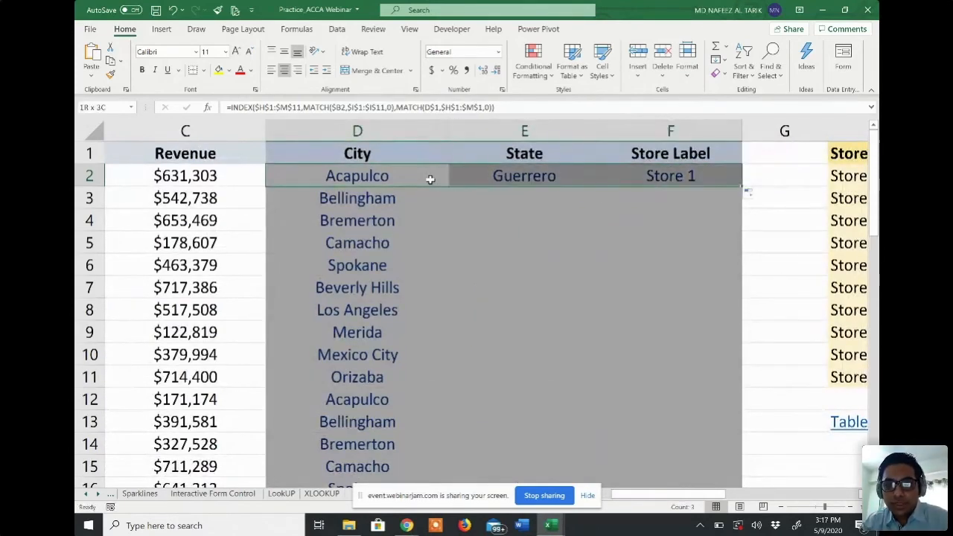
double_click(741, 187)
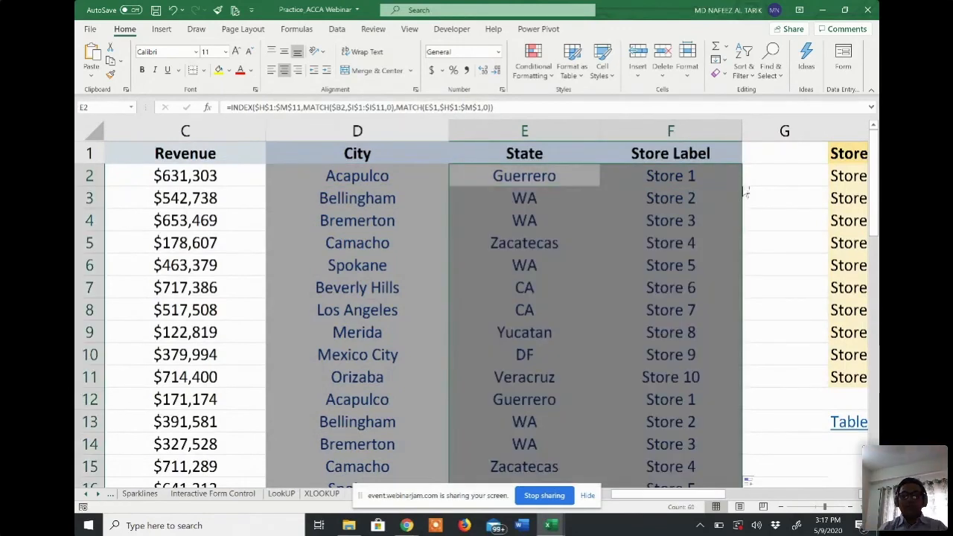
key(ctrl+Down)
key(ctrl+Up)
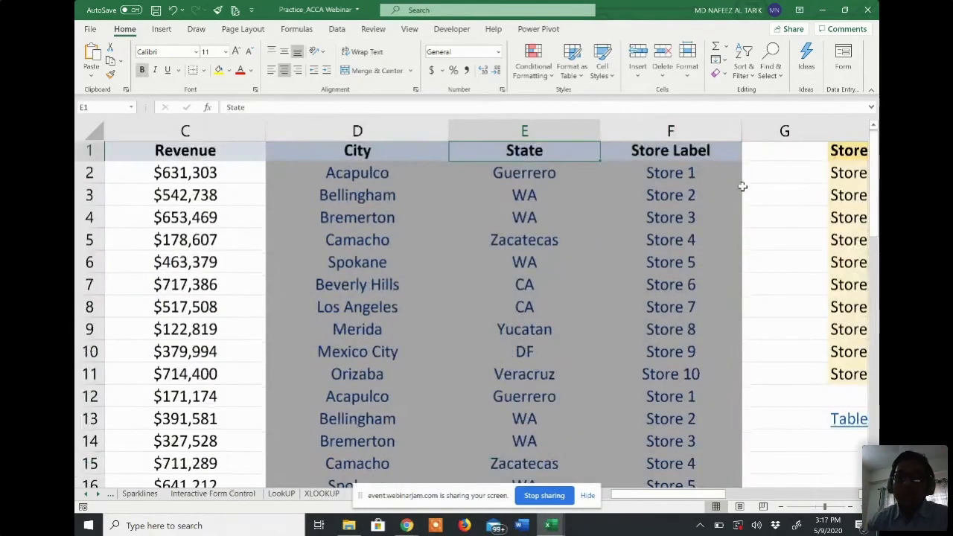
key(Left)
key(Left)
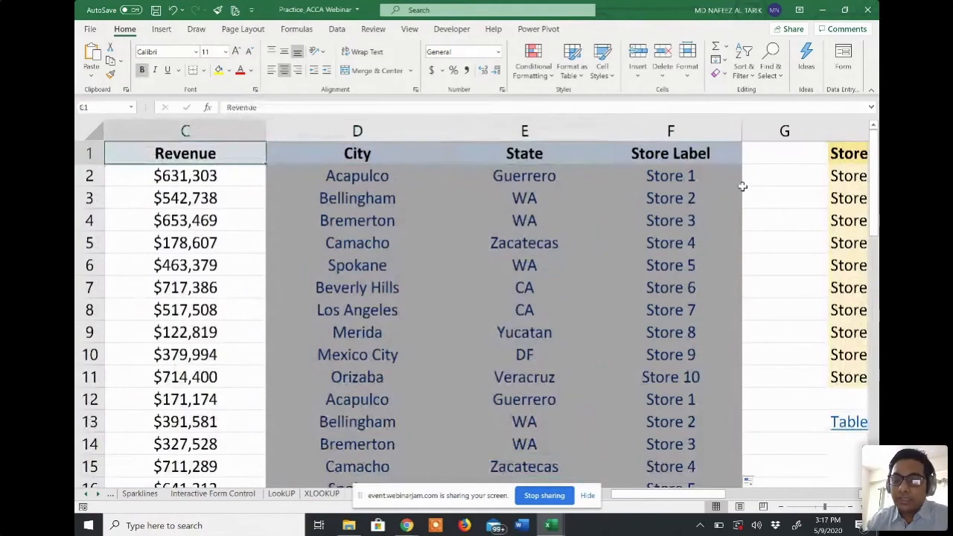
key(Left)
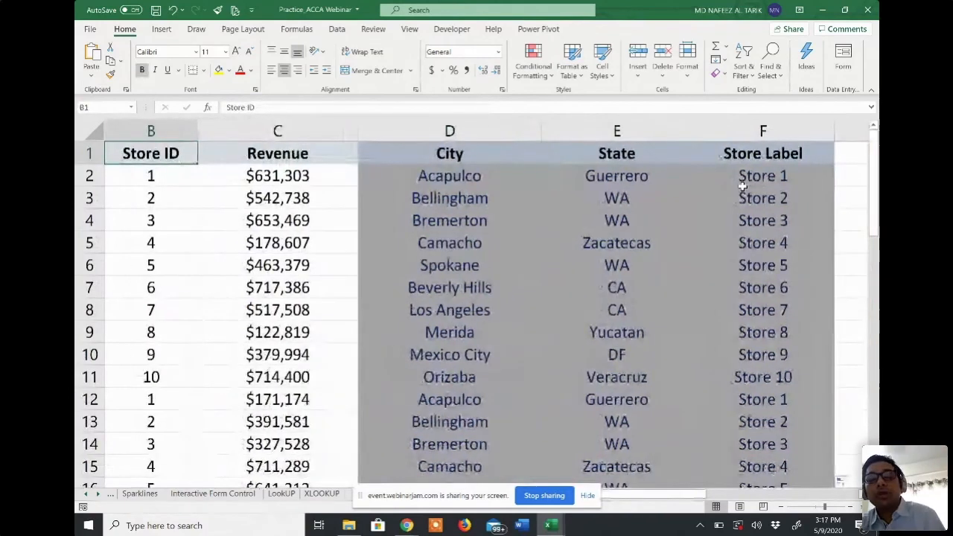